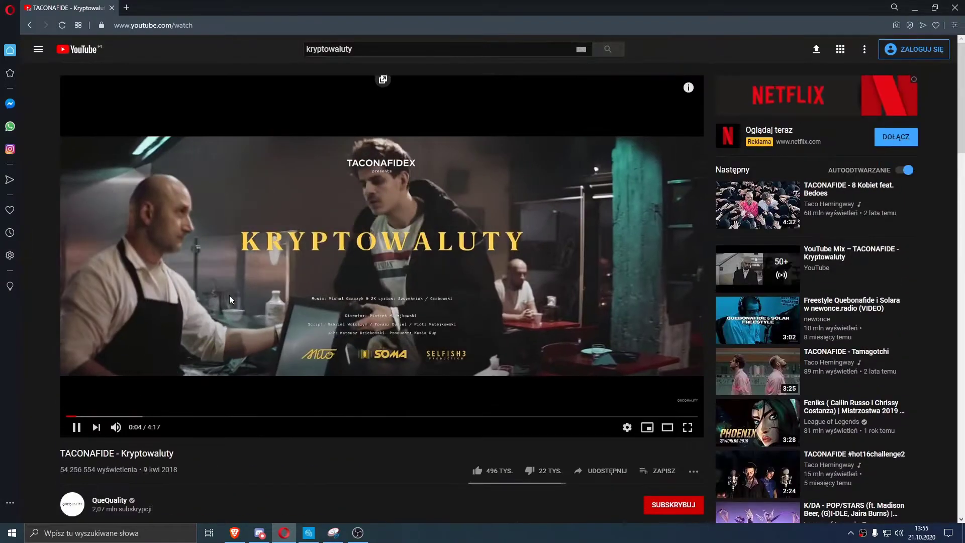
Return to the YouTube home page in Opera, and in Brave play the recommended Tamagotchi, Męskie Granie Orkiestra 2018 and Męskie Granie Orkiestra 2019 videos
{"action": "left_click", "coordinate": [89, 45]}
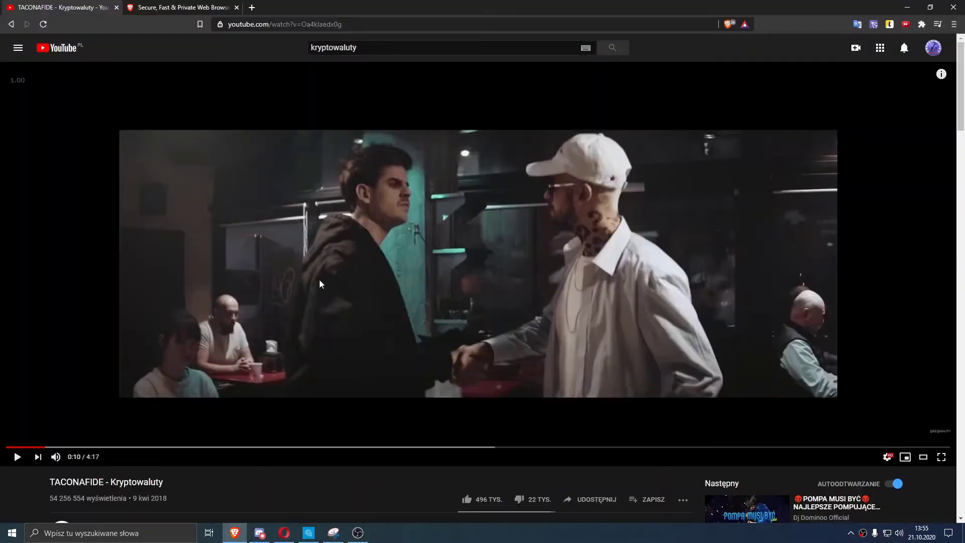
{"action": "scroll", "coordinate": [633, 241], "scroll_direction": "down", "scroll_amount": 6}
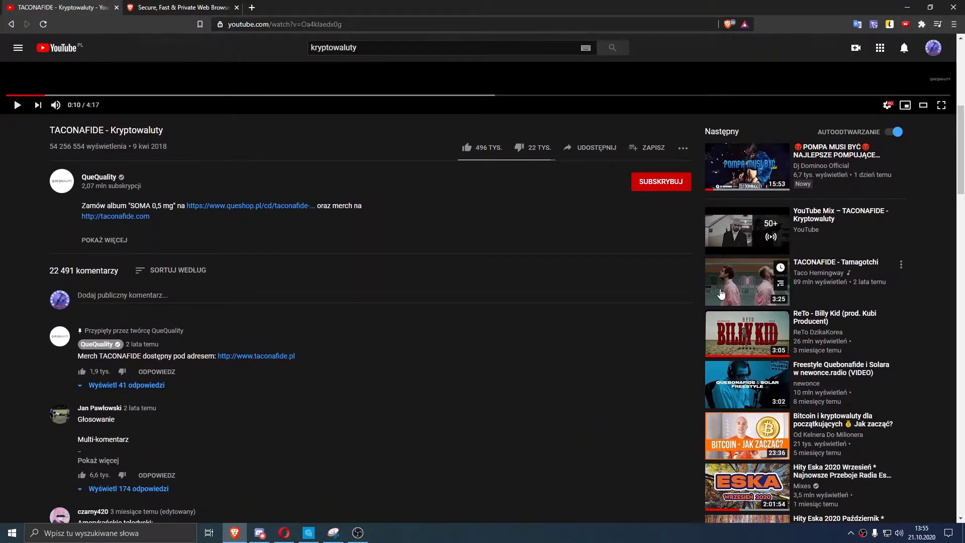
{"action": "left_click", "coordinate": [746, 282]}
{"action": "scroll", "coordinate": [536, 219], "scroll_direction": "down", "scroll_amount": 9}
{"action": "left_click", "coordinate": [774, 327]}
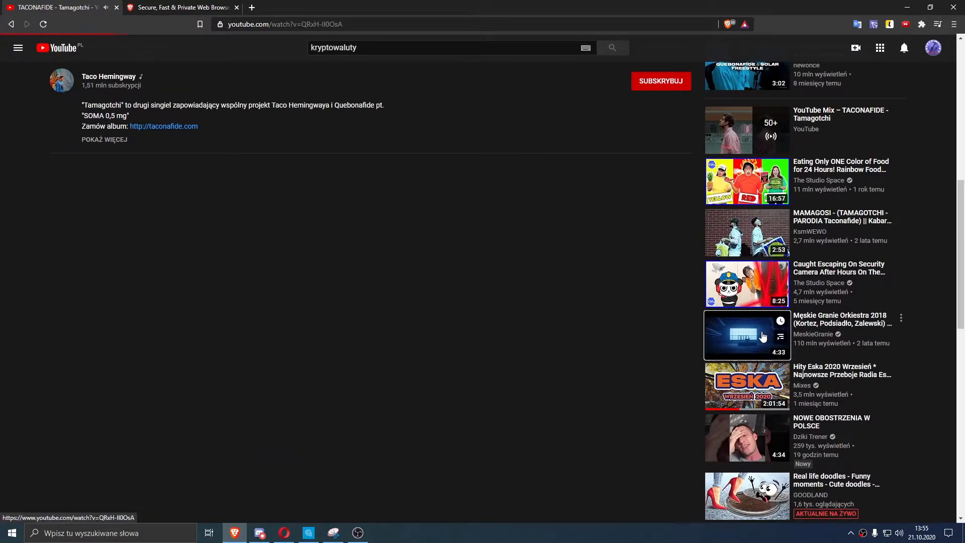
{"action": "scroll", "coordinate": [654, 260], "scroll_direction": "down", "scroll_amount": 3}
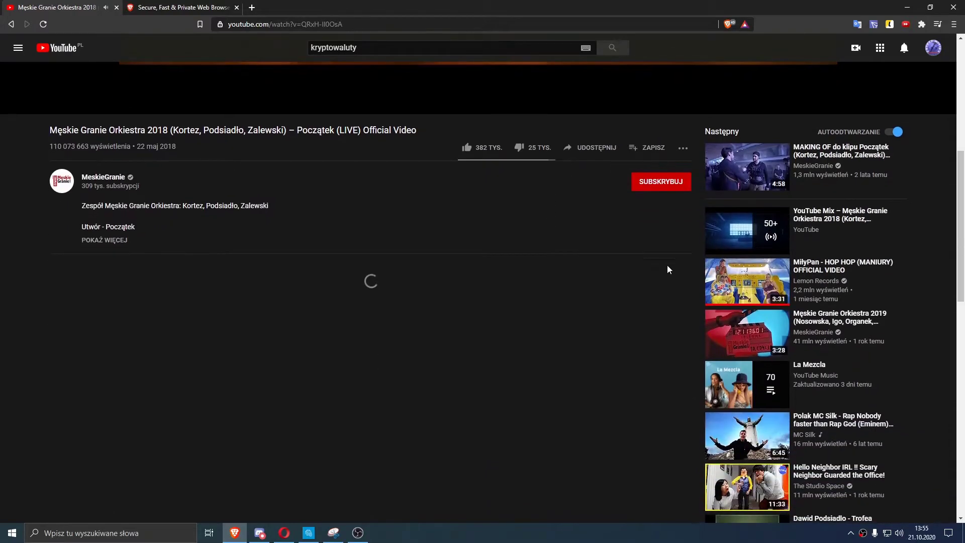
{"action": "left_click", "coordinate": [746, 332]}
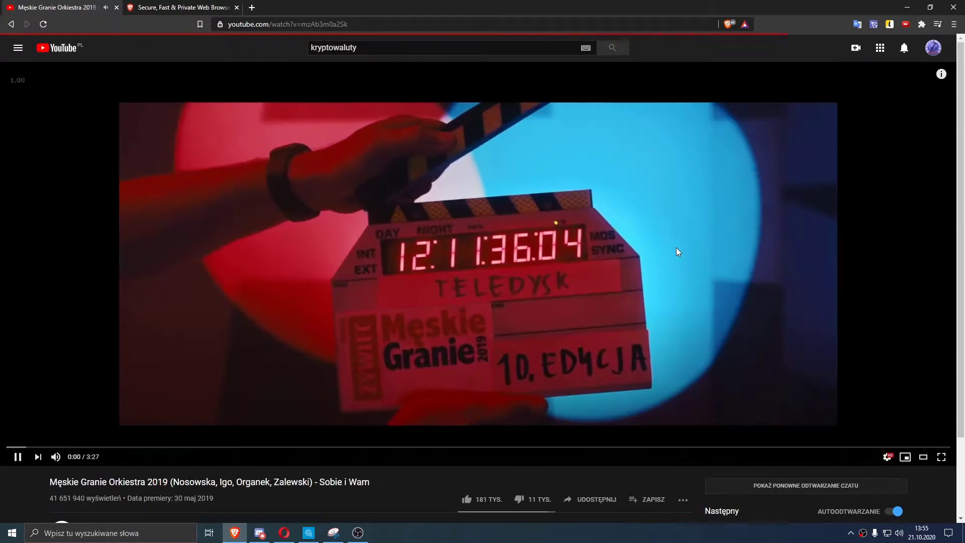
Play the recommended "Crazy Frog - Axel F" video and the "Hot Food VS Cold Food CHALLENGE!!" video from its recommendations
{"action": "scroll", "coordinate": [676, 247], "scroll_direction": "down", "scroll_amount": 15}
{"action": "left_click", "coordinate": [740, 328]}
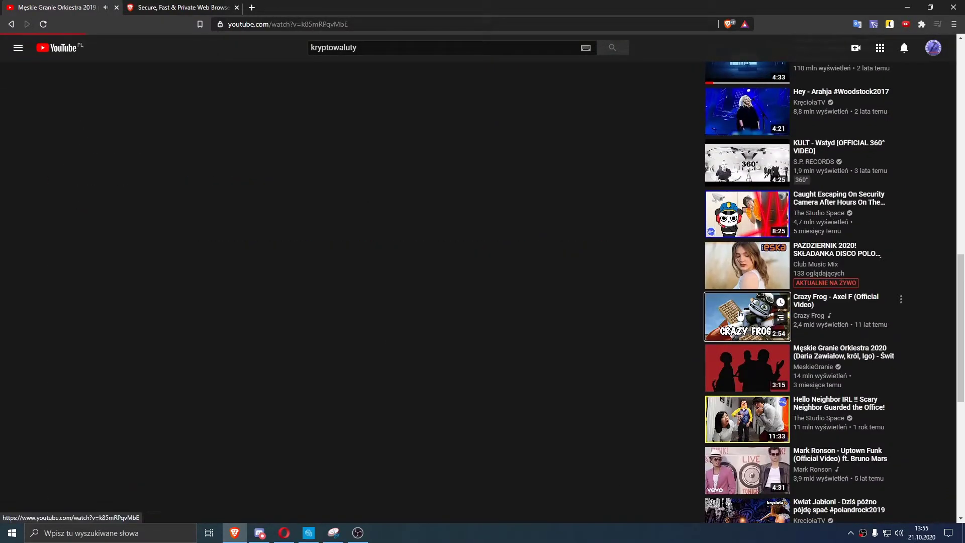
{"action": "scroll", "coordinate": [702, 355], "scroll_direction": "down", "scroll_amount": 8}
{"action": "scroll", "coordinate": [702, 354], "scroll_direction": "down", "scroll_amount": 3}
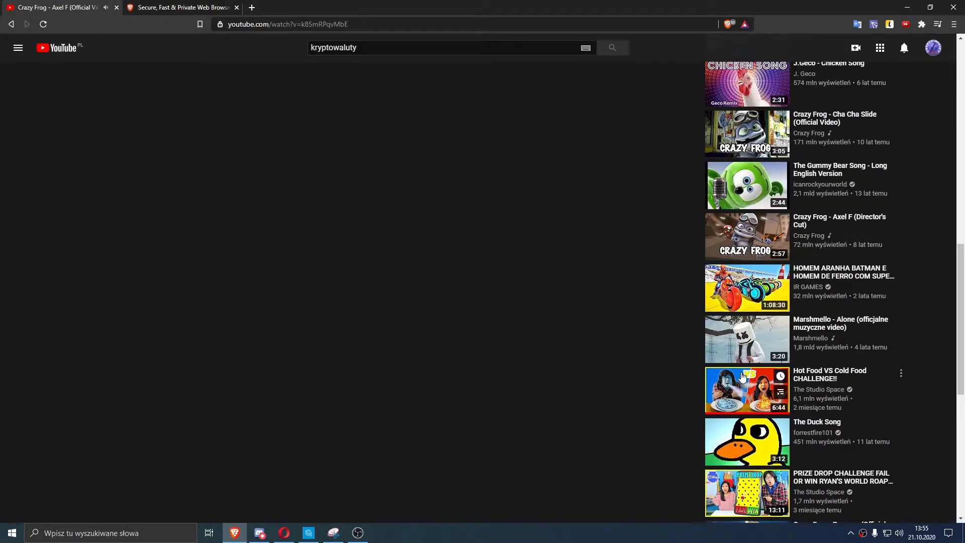
{"action": "left_click", "coordinate": [743, 389]}
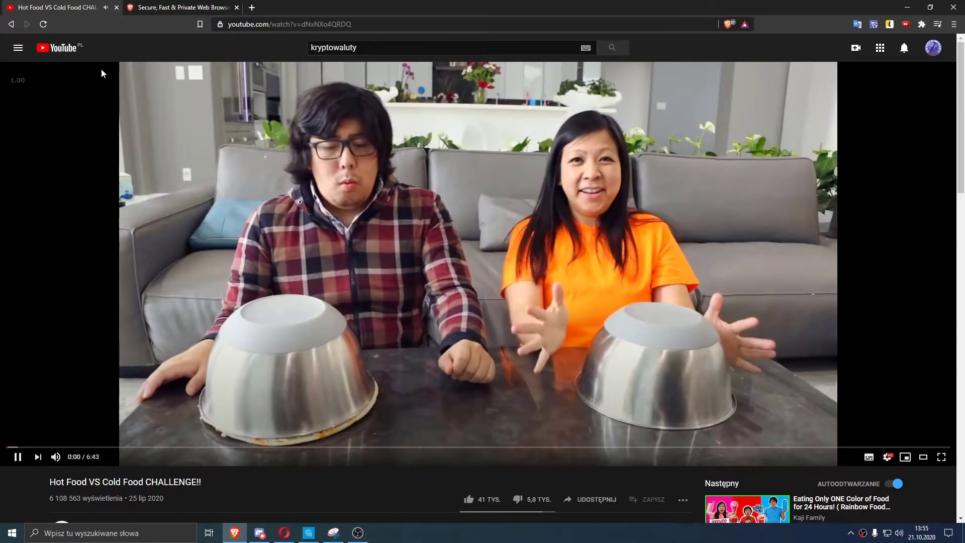
Return to the YouTube home page, browse the home page recommendations in Opera and switch back to Brave
{"action": "left_click", "coordinate": [67, 47]}
{"action": "left_click", "coordinate": [913, 10]}
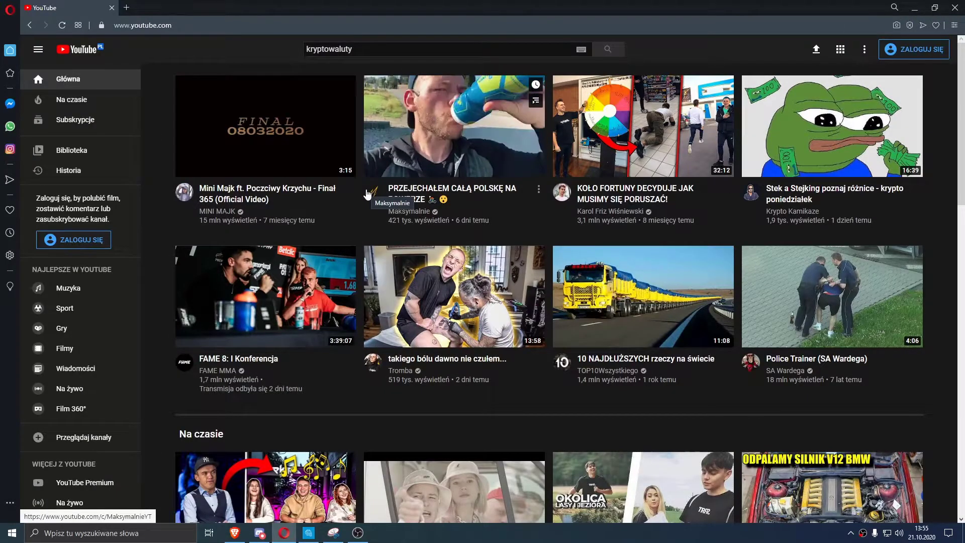
{"action": "scroll", "coordinate": [367, 194], "scroll_direction": "down", "scroll_amount": 13}
{"action": "scroll", "coordinate": [367, 194], "scroll_direction": "down", "scroll_amount": 15}
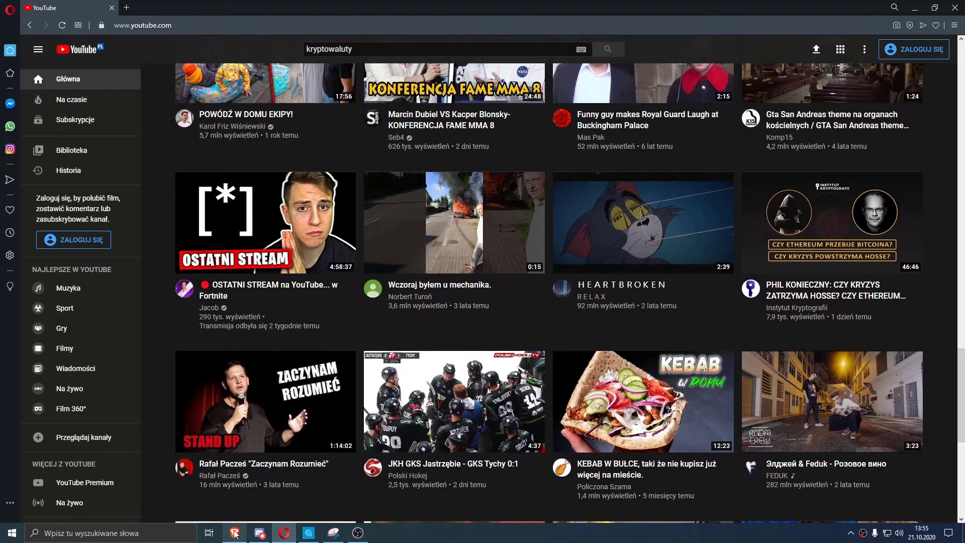
{"action": "left_click", "coordinate": [235, 532]}
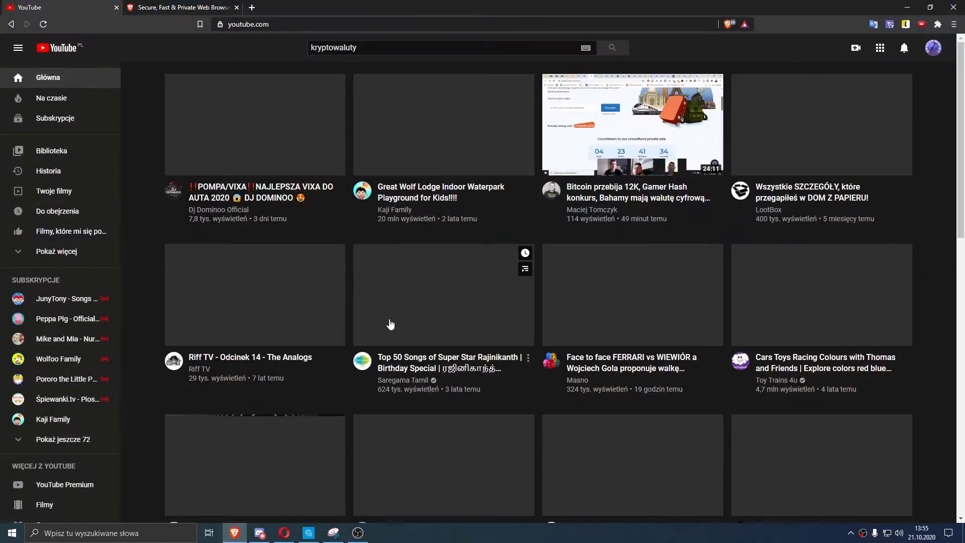
Open a new private window with Tor and close it again
{"action": "left_click", "coordinate": [953, 24]}
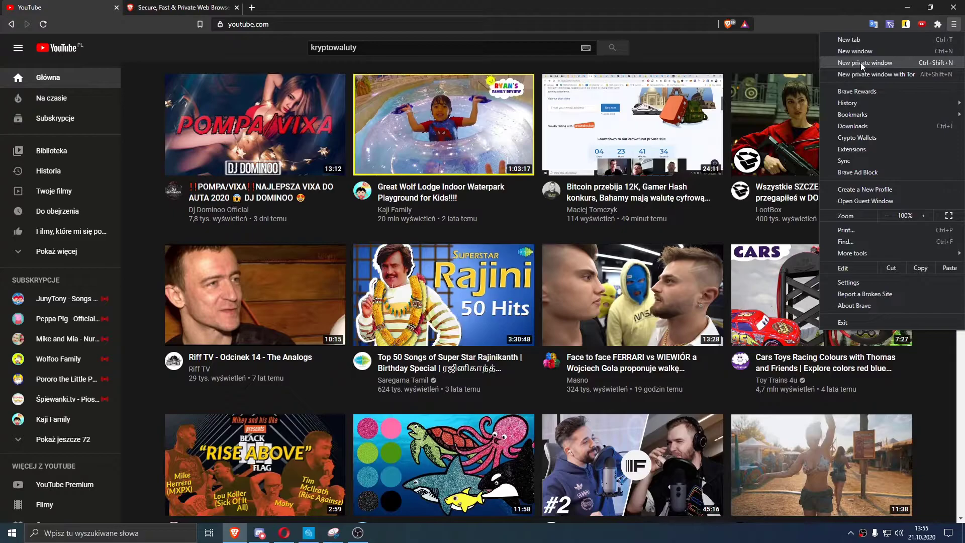
{"action": "left_click", "coordinate": [898, 73]}
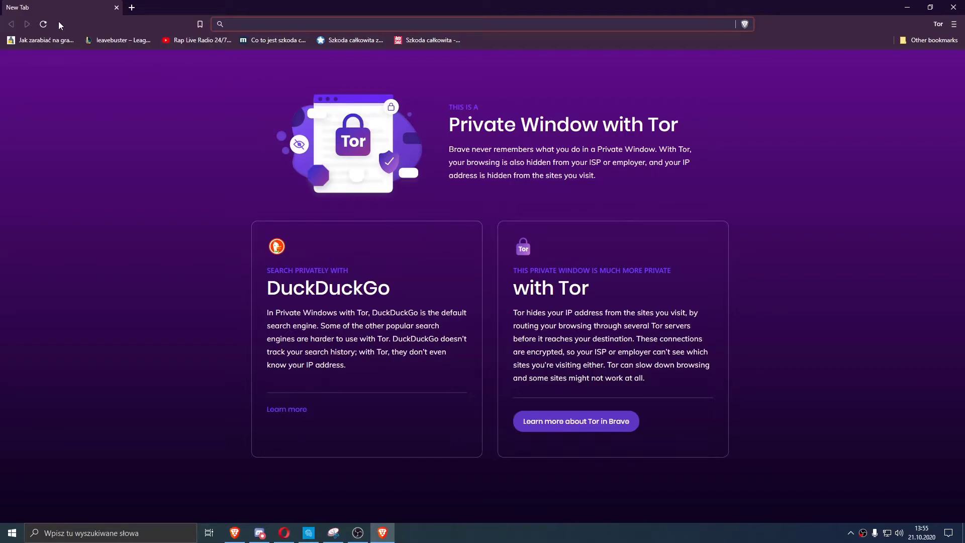
{"action": "key", "text": "alt+F4"}
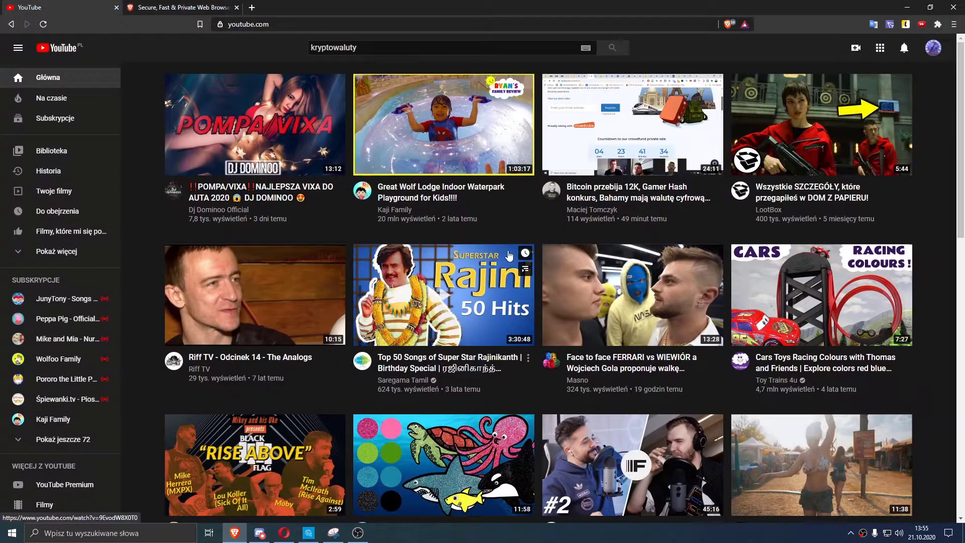
Open the browser's Crypto Wallets page
{"action": "left_click", "coordinate": [954, 25]}
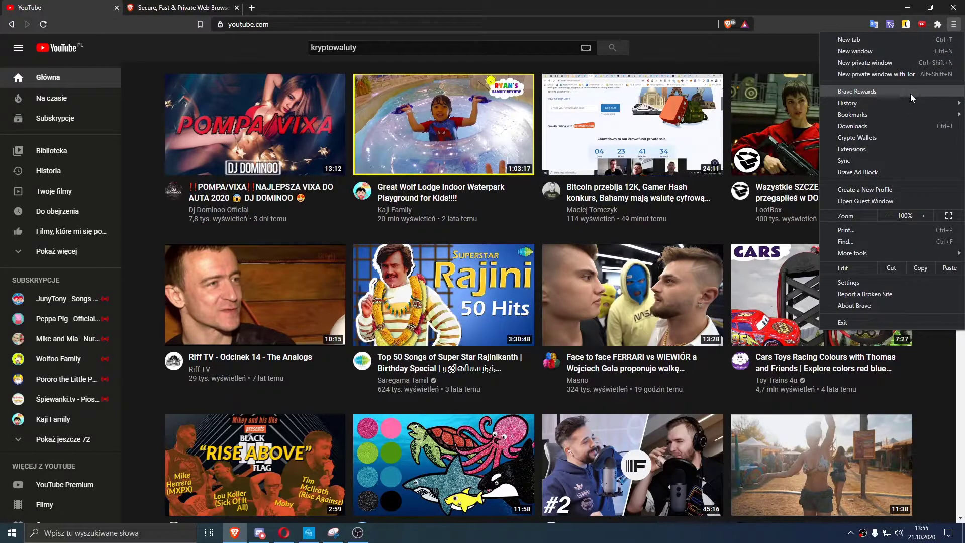
{"action": "mouse_move", "coordinate": [885, 117]}
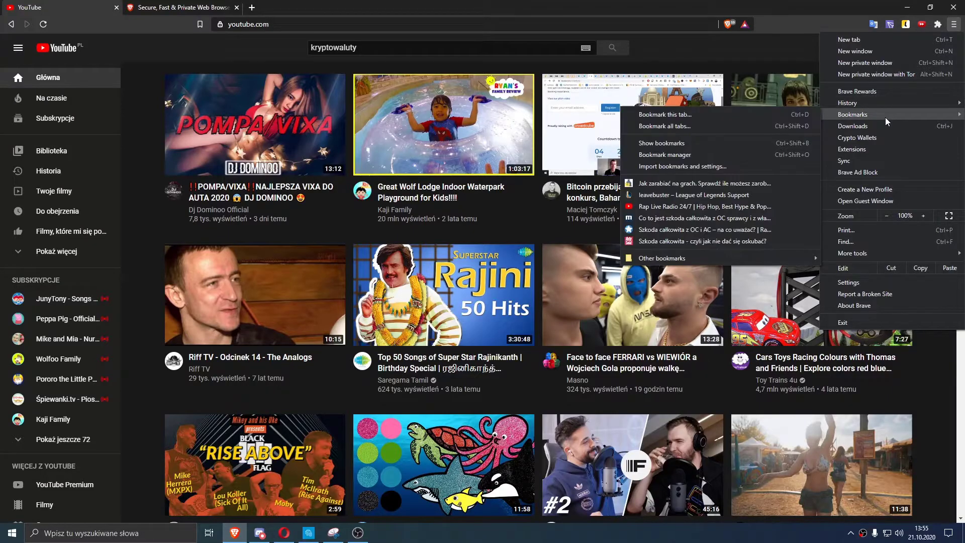
{"action": "left_click", "coordinate": [879, 136]}
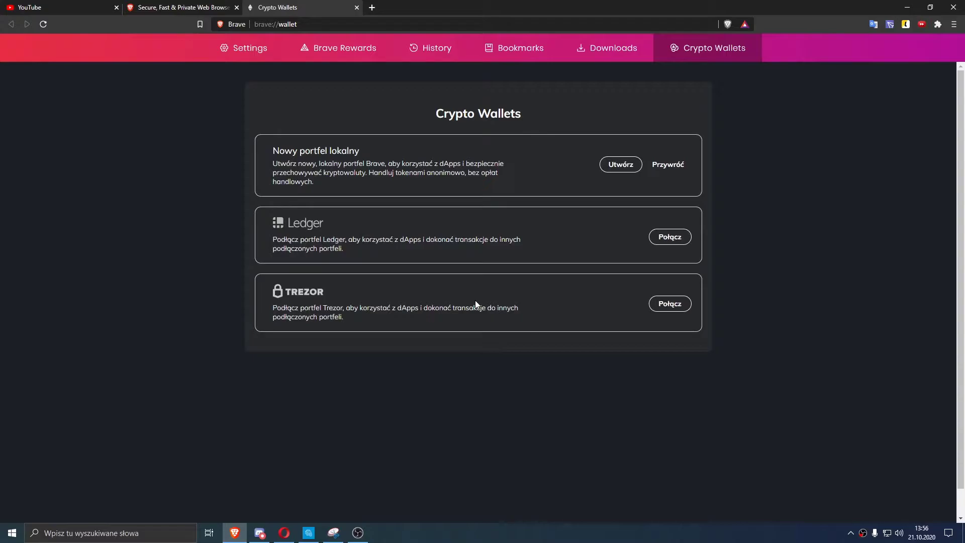
Create a new local wallet, entering and confirming the new wallet password
{"action": "left_click", "coordinate": [669, 237]}
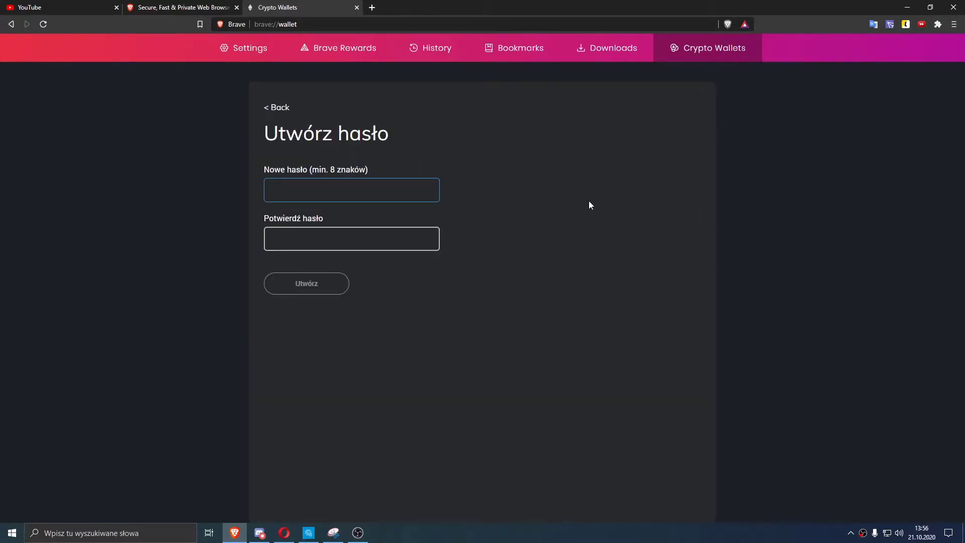
{"action": "left_click", "coordinate": [274, 107]}
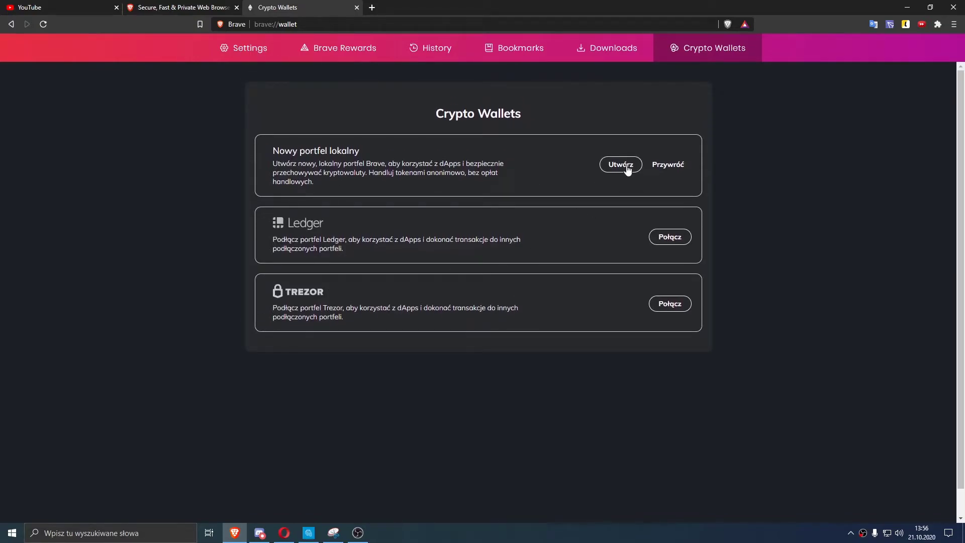
{"action": "left_click", "coordinate": [623, 166]}
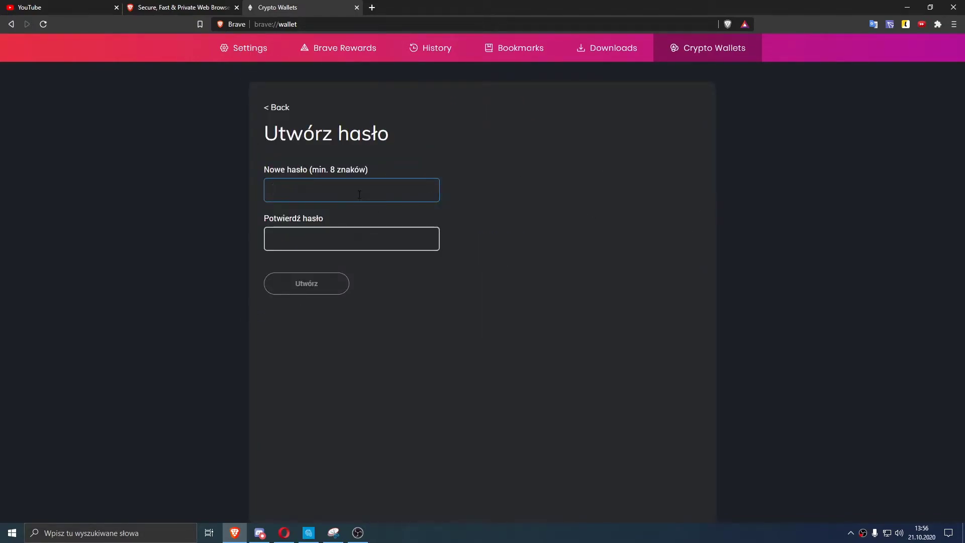
{"action": "type", "text": "aaaaaaaaaa"}
{"action": "key", "text": "Tab"}
{"action": "type", "text": "aaaaaaaaaa"}
{"action": "key", "text": "Return"}
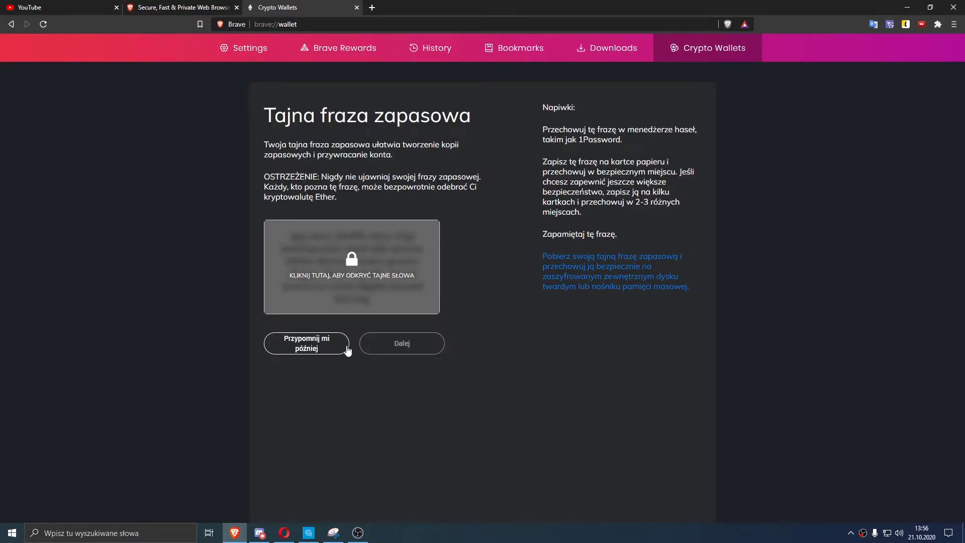
Reveal the secret backup phrase, start a screen snip of it and complete the wallet setup
{"action": "left_click", "coordinate": [416, 267]}
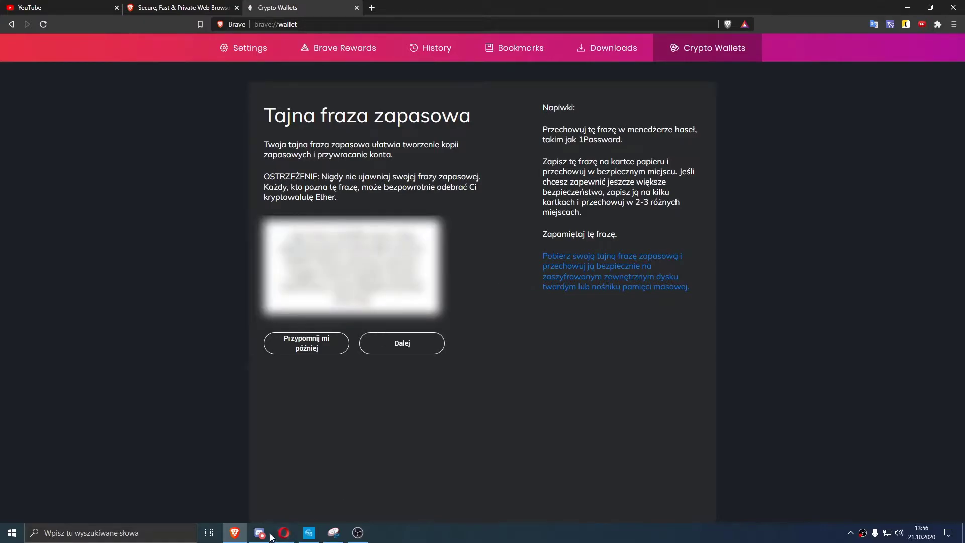
{"action": "left_click", "coordinate": [334, 532]}
{"action": "left_click", "coordinate": [27, 34]}
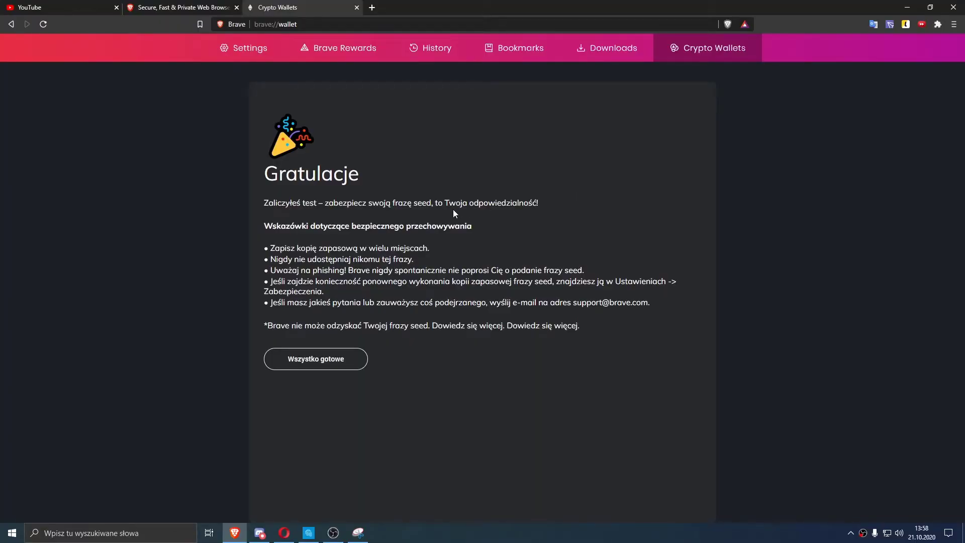
{"action": "left_click", "coordinate": [340, 367]}
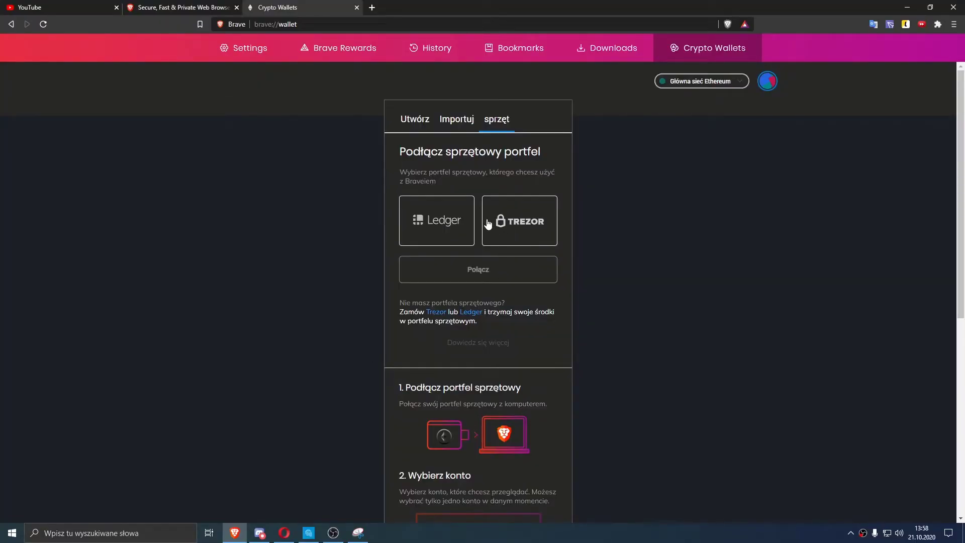
Look through the hardware wallet instructions and the options for creating, importing or connecting an account
{"action": "scroll", "coordinate": [467, 285], "scroll_direction": "down", "scroll_amount": 3}
{"action": "scroll", "coordinate": [488, 288], "scroll_direction": "down", "scroll_amount": 5}
{"action": "scroll", "coordinate": [455, 349], "scroll_direction": "up", "scroll_amount": 7}
{"action": "scroll", "coordinate": [454, 345], "scroll_direction": "up", "scroll_amount": 2}
{"action": "left_click", "coordinate": [419, 123]}
{"action": "left_click", "coordinate": [464, 124]}
{"action": "left_click", "coordinate": [493, 121]}
{"action": "left_click", "coordinate": [466, 123]}
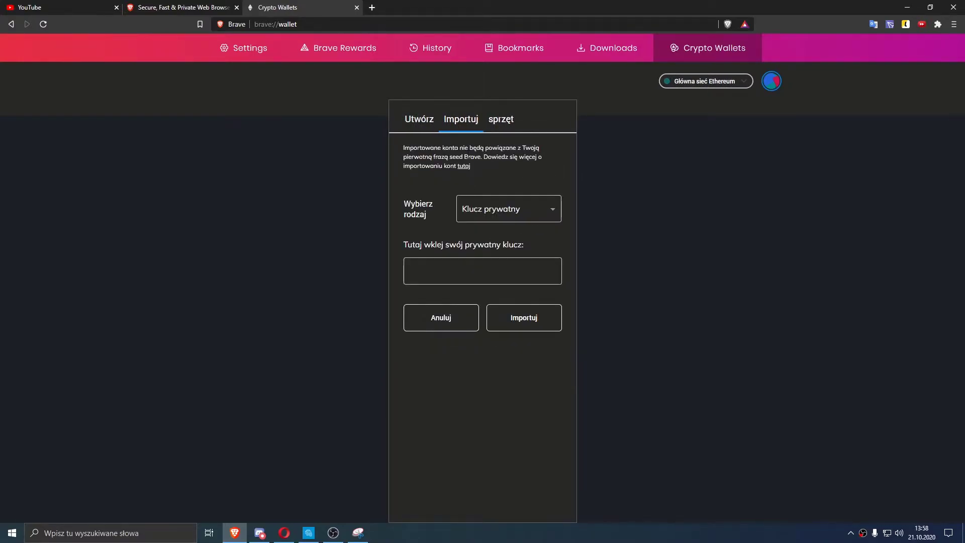
Create a new wallet account, entering the owner's first name as the account name
{"action": "left_click", "coordinate": [423, 118]}
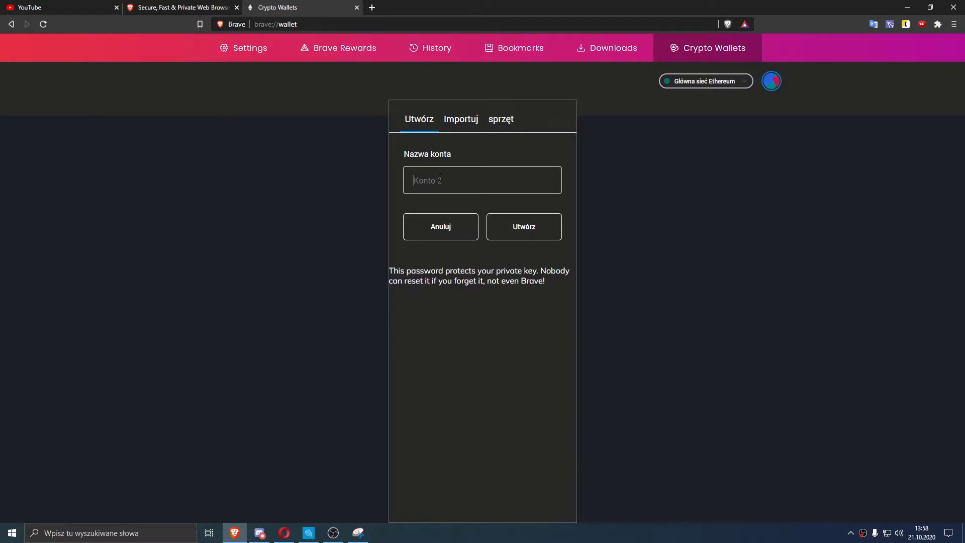
{"action": "type", "text": "Mateusz"}
{"action": "left_click", "coordinate": [523, 237]}
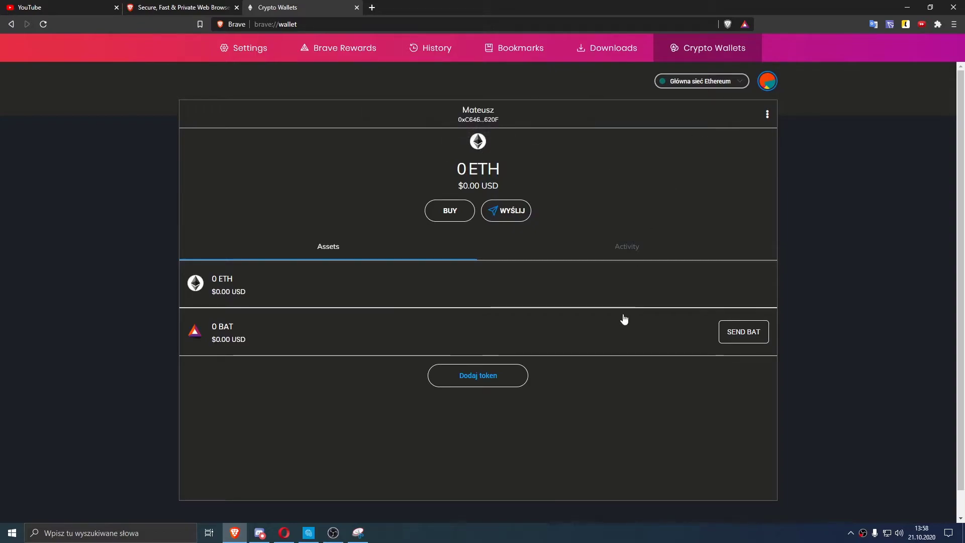
Search the tokens available to add for "dapps" and for "l", and cancel without adding any
{"action": "left_click", "coordinate": [493, 378]}
{"action": "left_click", "coordinate": [484, 171]}
{"action": "type", "text": "dapps"}
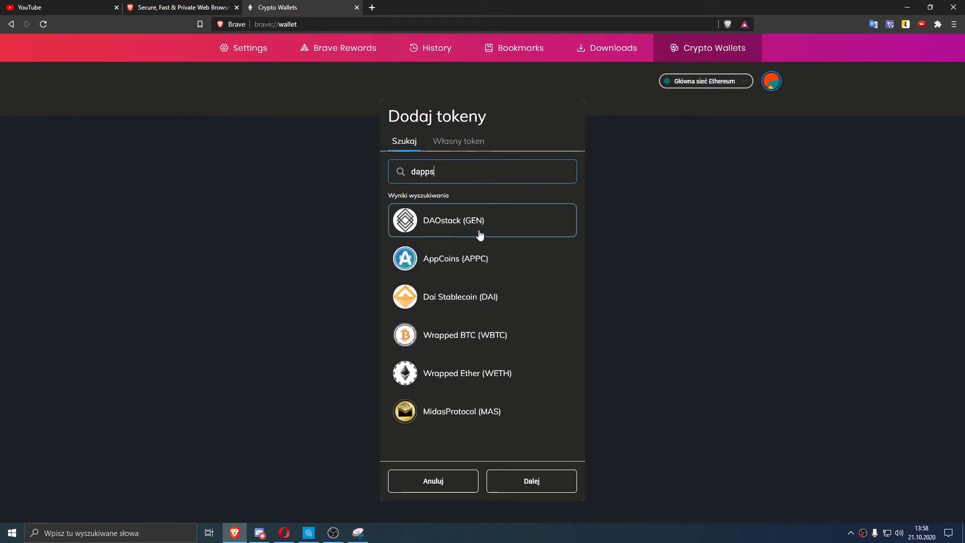
{"action": "key", "text": "ctrl+a"}
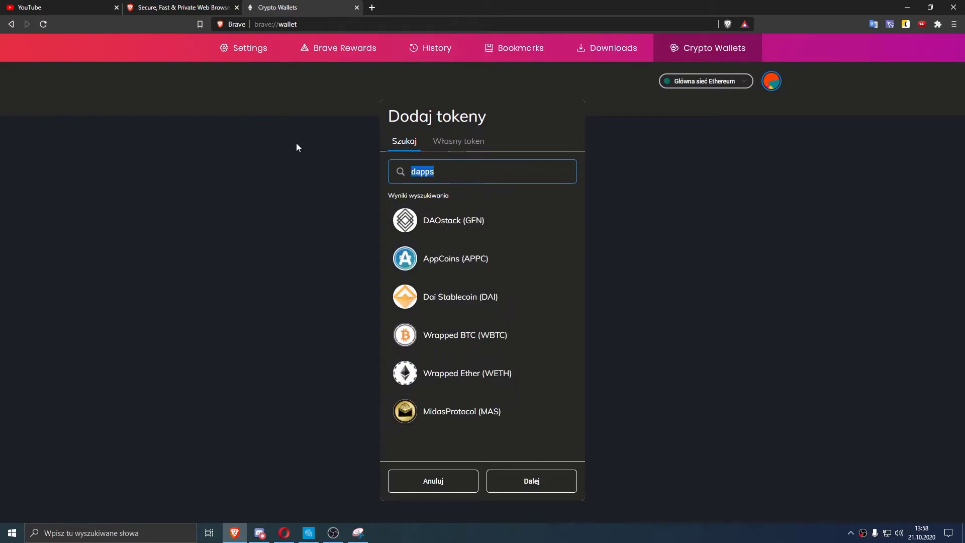
{"action": "key", "text": "BackSpace"}
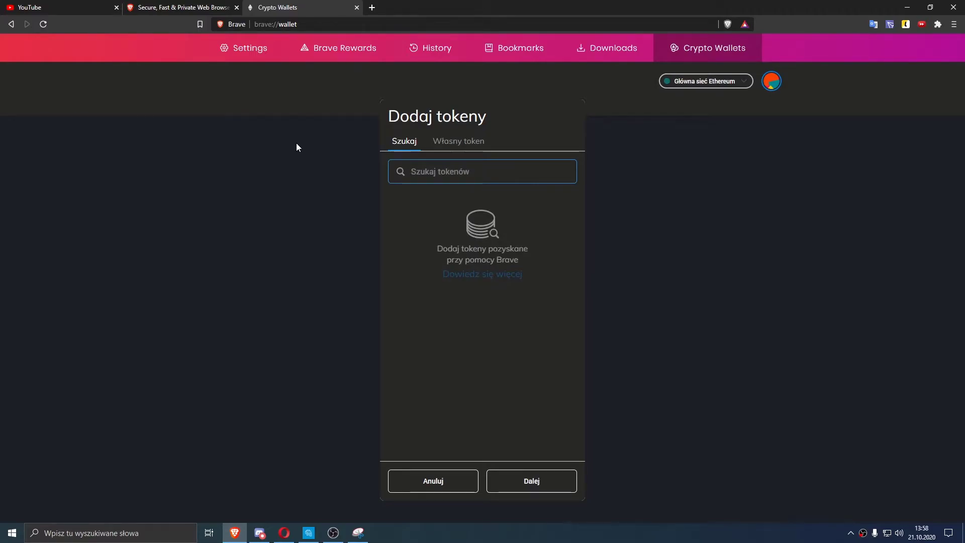
{"action": "type", "text": "l"}
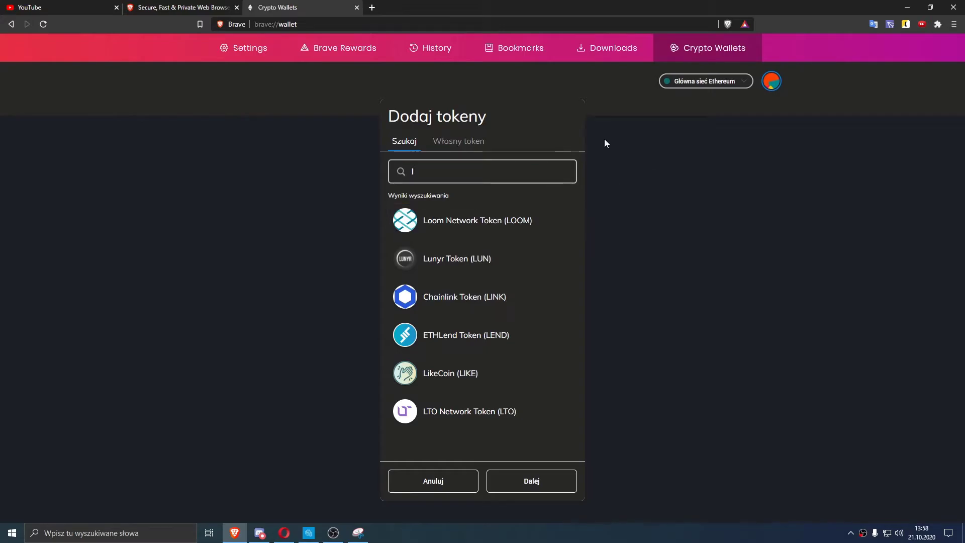
{"action": "left_click", "coordinate": [430, 479]}
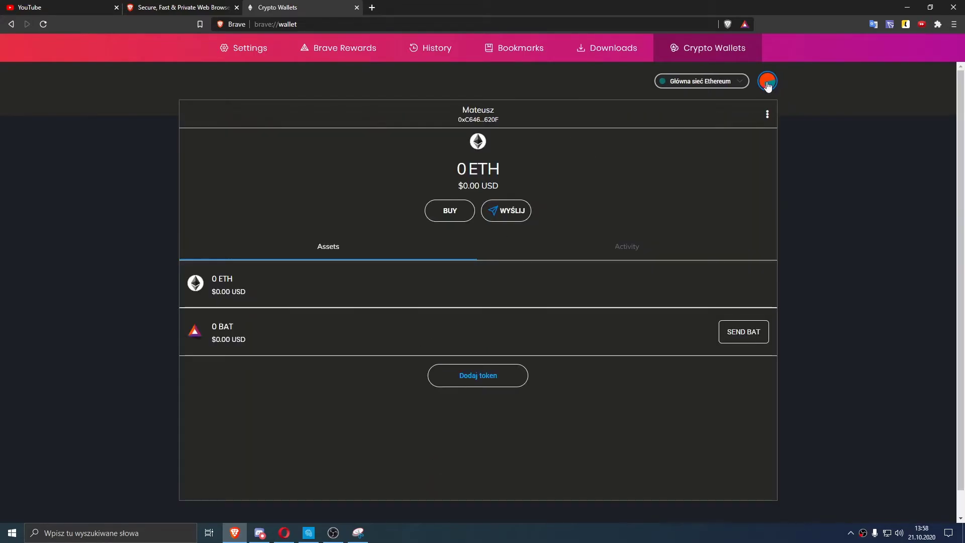
Look over the Brave Rewards page and return to the account overview in Crypto Wallets
{"action": "left_click", "coordinate": [370, 58]}
{"action": "scroll", "coordinate": [438, 151], "scroll_direction": "down", "scroll_amount": 5}
{"action": "scroll", "coordinate": [427, 153], "scroll_direction": "up", "scroll_amount": 5}
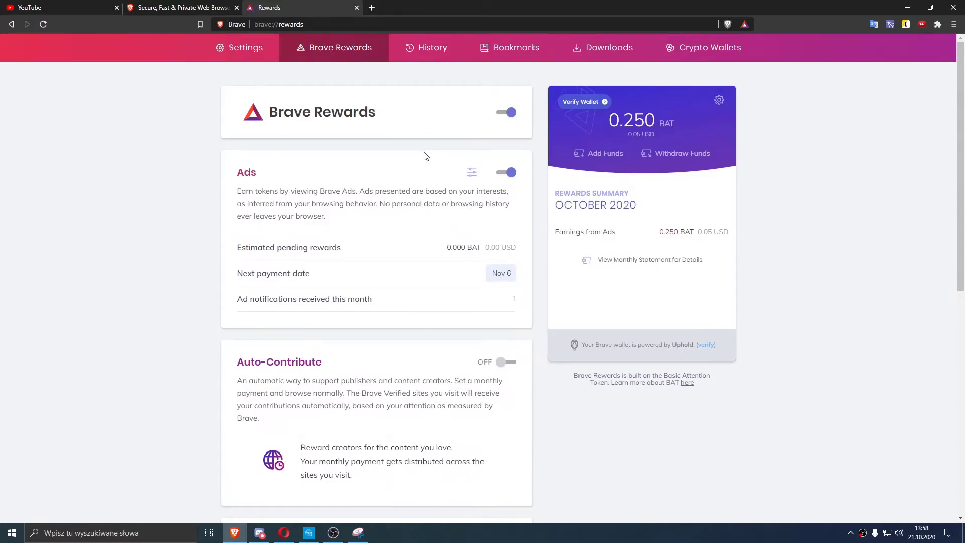
{"action": "left_click", "coordinate": [711, 53]}
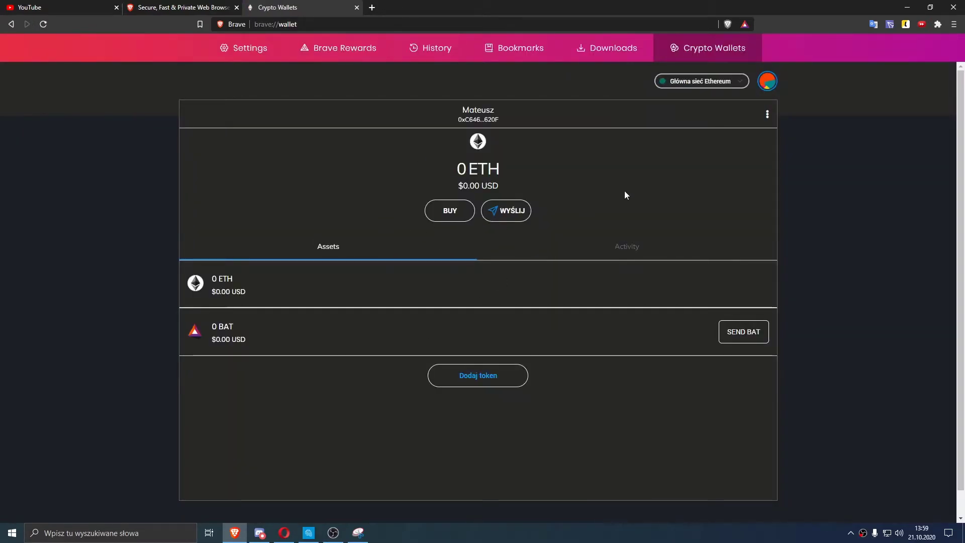
{"action": "scroll", "coordinate": [500, 324], "scroll_direction": "down", "scroll_amount": 2}
{"action": "scroll", "coordinate": [359, 382], "scroll_direction": "up", "scroll_amount": 2}
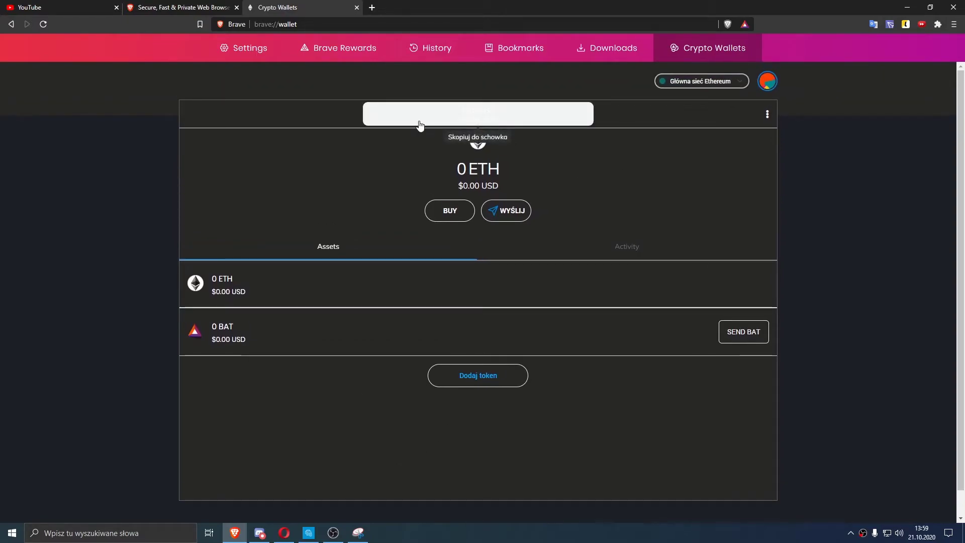
Look at the wallet account's available options: account details, viewing on Etherscan and connected sites
{"action": "left_click", "coordinate": [767, 114]}
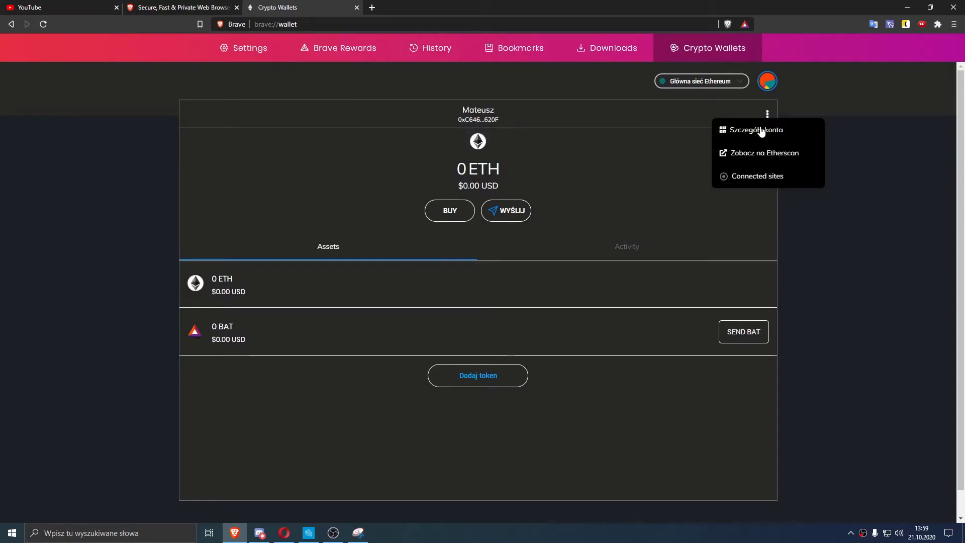
{"action": "left_click", "coordinate": [638, 157]}
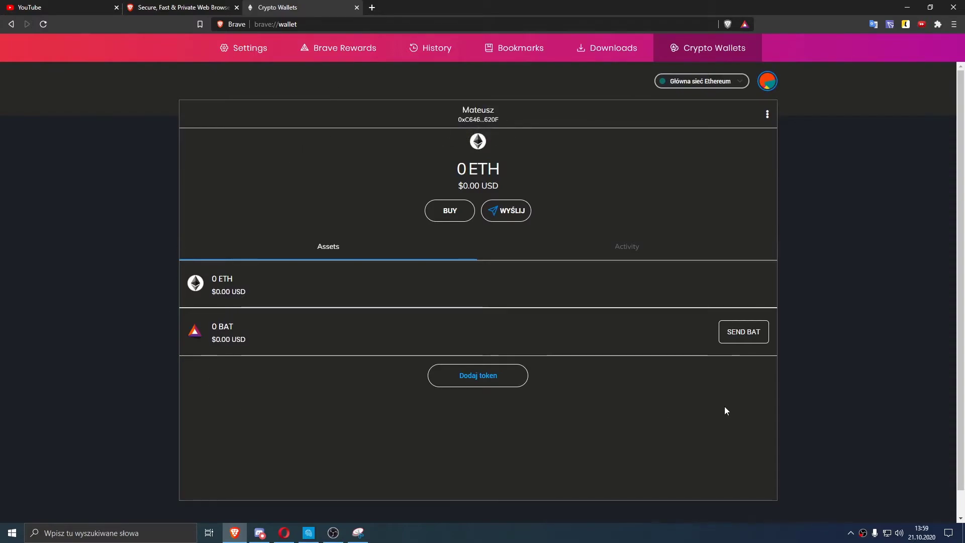
{"action": "left_click", "coordinate": [768, 114]}
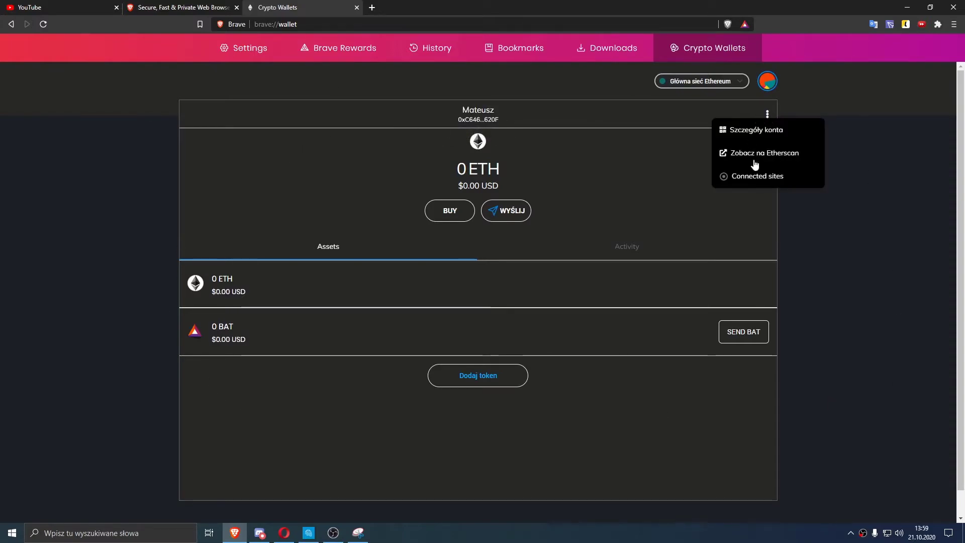
Open the Brave Rewards page and examine the ad earnings, monthly contributions and tips sections
{"action": "left_click", "coordinate": [317, 47]}
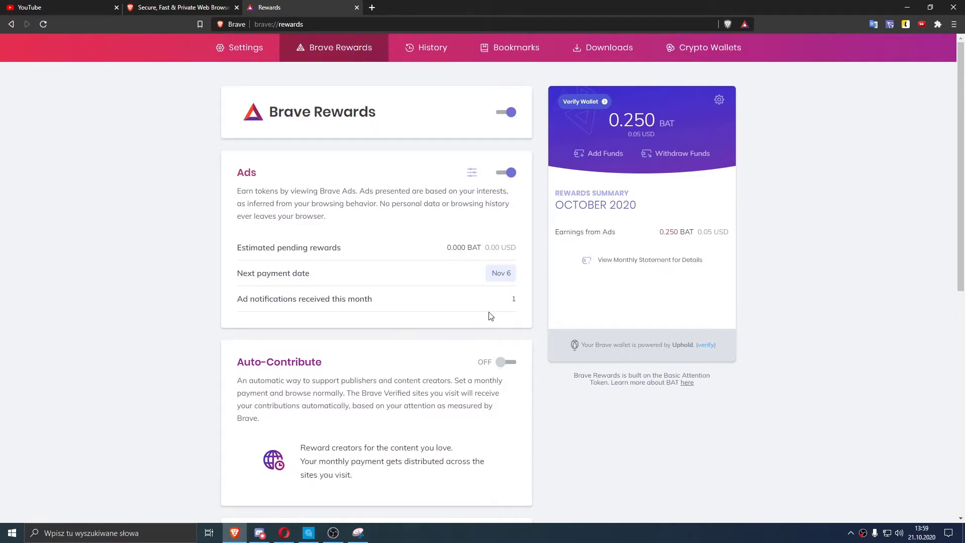
{"action": "scroll", "coordinate": [397, 347], "scroll_direction": "down", "scroll_amount": 6}
{"action": "scroll", "coordinate": [428, 367], "scroll_direction": "up", "scroll_amount": 6}
{"action": "left_click_drag", "start_coordinate": [661, 231], "coordinate": [681, 234]}
{"action": "left_click", "coordinate": [684, 229]}
{"action": "scroll", "coordinate": [559, 280], "scroll_direction": "down", "scroll_amount": 9}
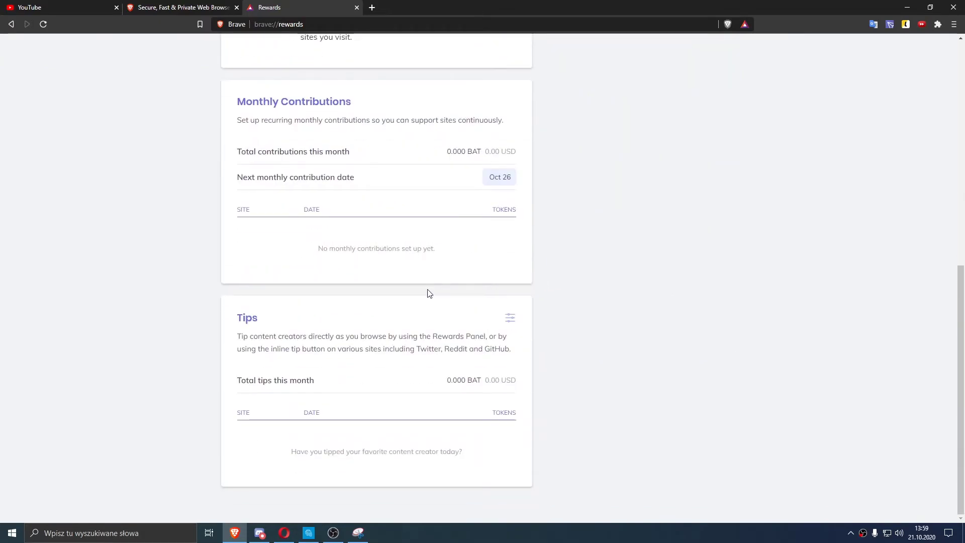
{"action": "scroll", "coordinate": [405, 276], "scroll_direction": "up", "scroll_amount": 6}
{"action": "scroll", "coordinate": [405, 276], "scroll_direction": "down", "scroll_amount": 6}
{"action": "scroll", "coordinate": [391, 280], "scroll_direction": "up", "scroll_amount": 2}
{"action": "scroll", "coordinate": [391, 280], "scroll_direction": "up", "scroll_amount": 7}
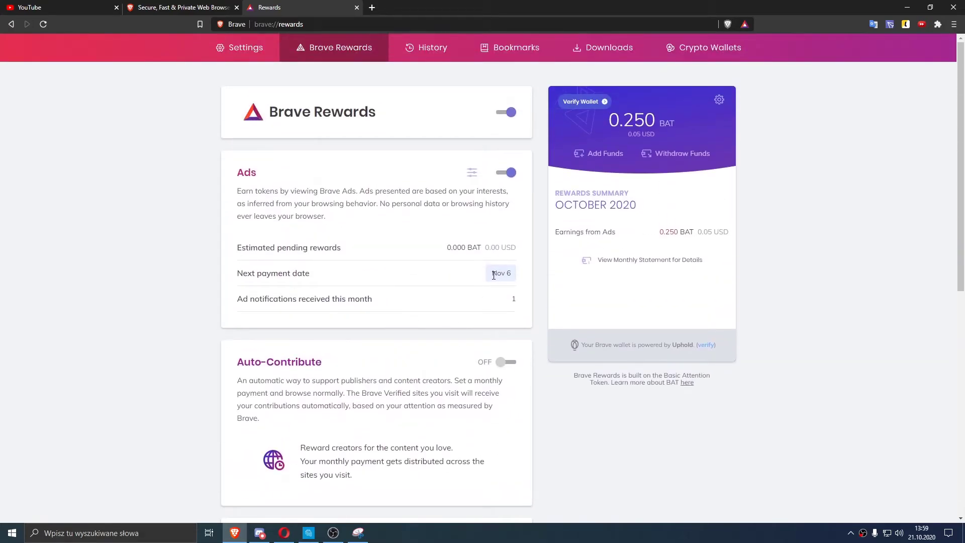
Check November 2020 in the system calendar against the next Rewards payment date
{"action": "left_click", "coordinate": [931, 540]}
{"action": "left_click", "coordinate": [949, 225]}
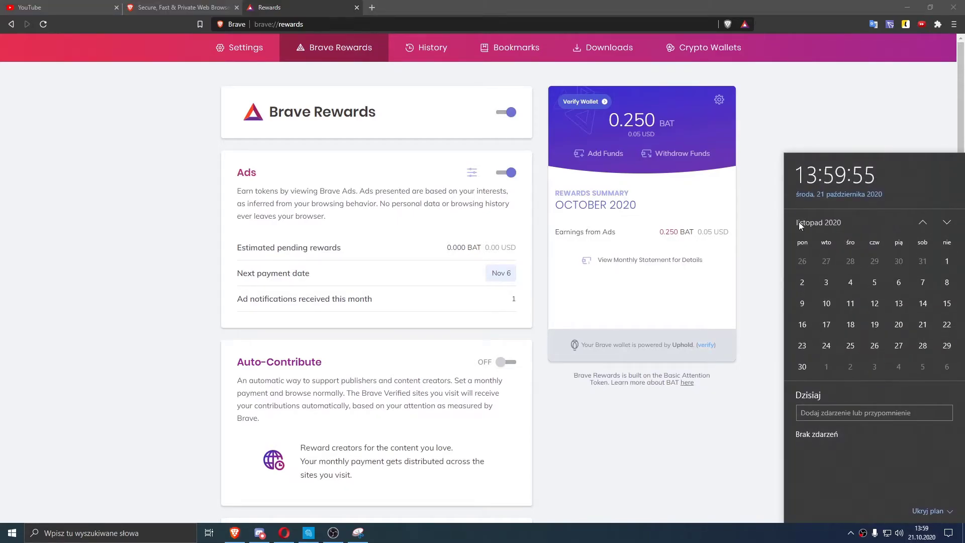
{"action": "left_click", "coordinate": [454, 317]}
{"action": "scroll", "coordinate": [454, 316], "scroll_direction": "down", "scroll_amount": 2}
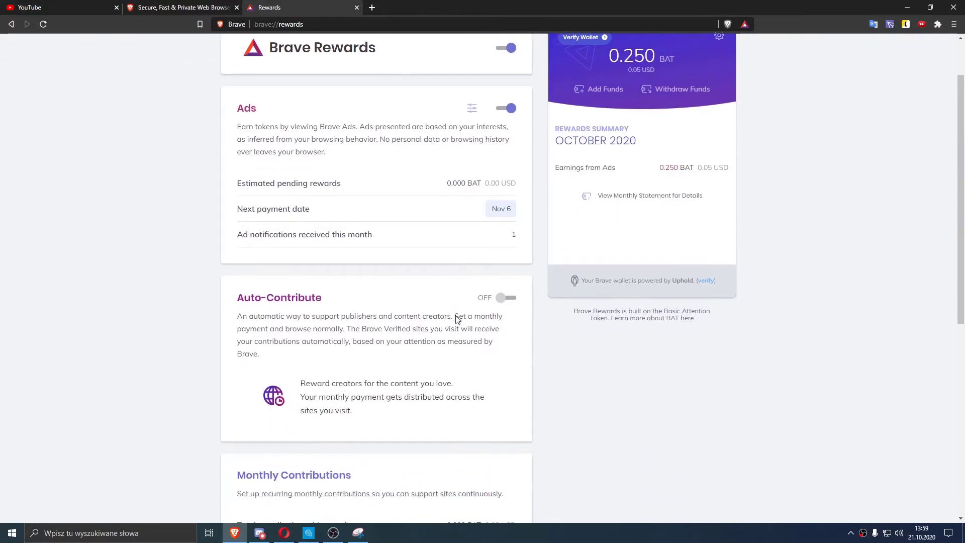
{"action": "scroll", "coordinate": [395, 346], "scroll_direction": "up", "scroll_amount": 2}
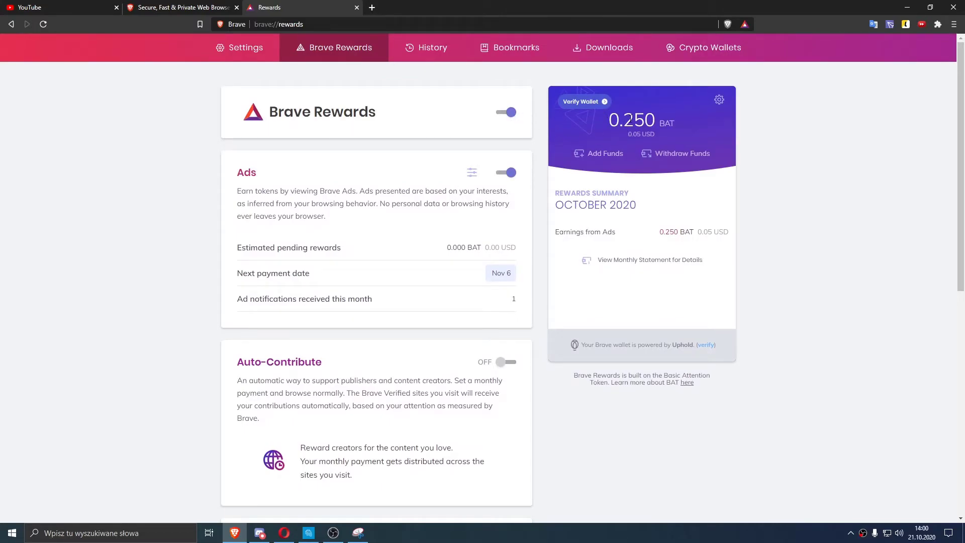
Switch to the YouTube tab, open the signed-in account's own channel page and look over its videos
{"action": "left_click", "coordinate": [76, 7]}
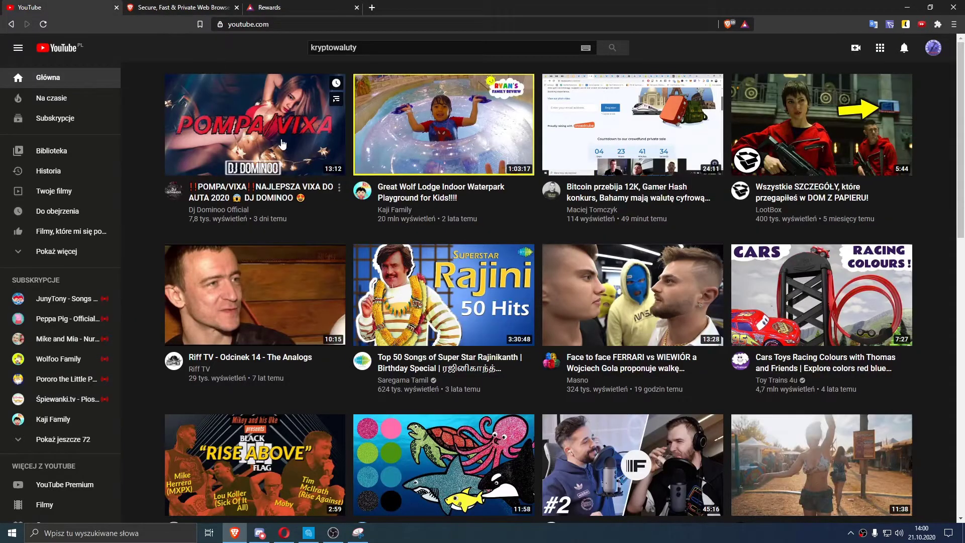
{"action": "left_click", "coordinate": [932, 48]}
{"action": "left_click", "coordinate": [854, 120]}
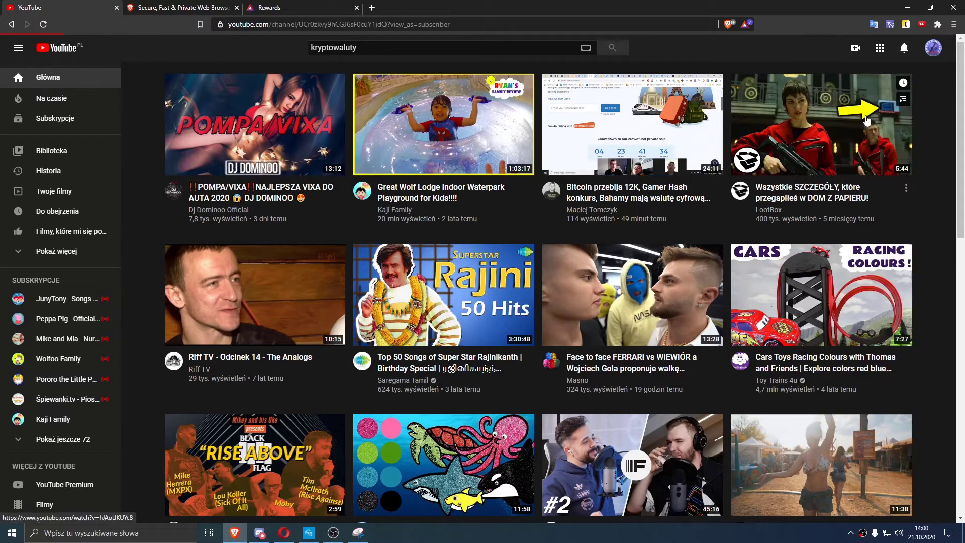
{"action": "scroll", "coordinate": [332, 154], "scroll_direction": "down", "scroll_amount": 6}
{"action": "scroll", "coordinate": [331, 155], "scroll_direction": "up", "scroll_amount": 5}
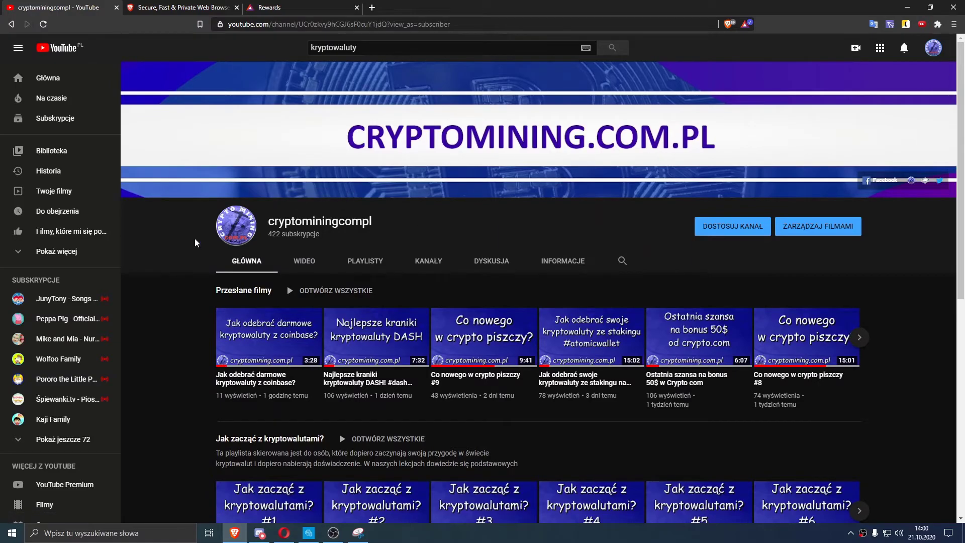
View the Brave Rewards tip options for the Crypto Mining channel, choose 1.000 BAT, and close them without sending
{"action": "left_click", "coordinate": [745, 24]}
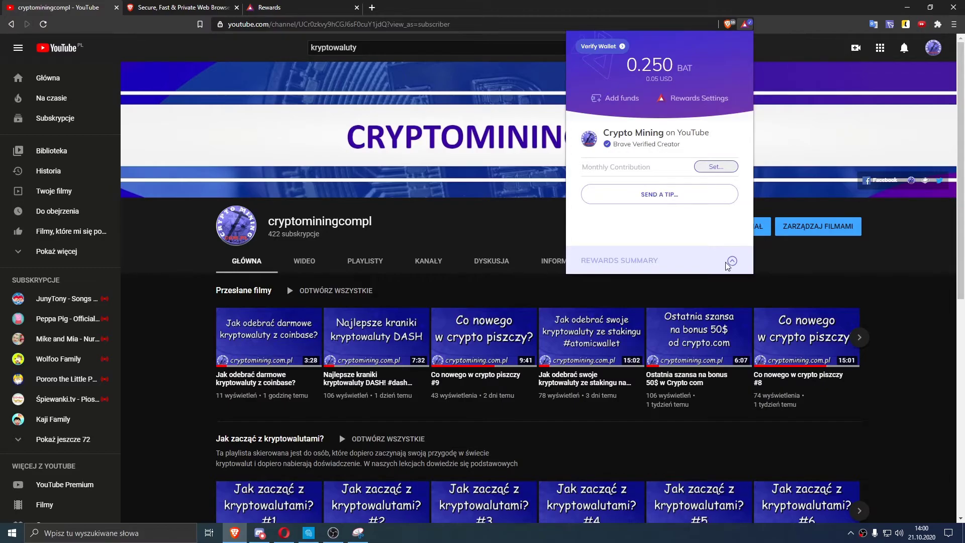
{"action": "left_click", "coordinate": [668, 197]}
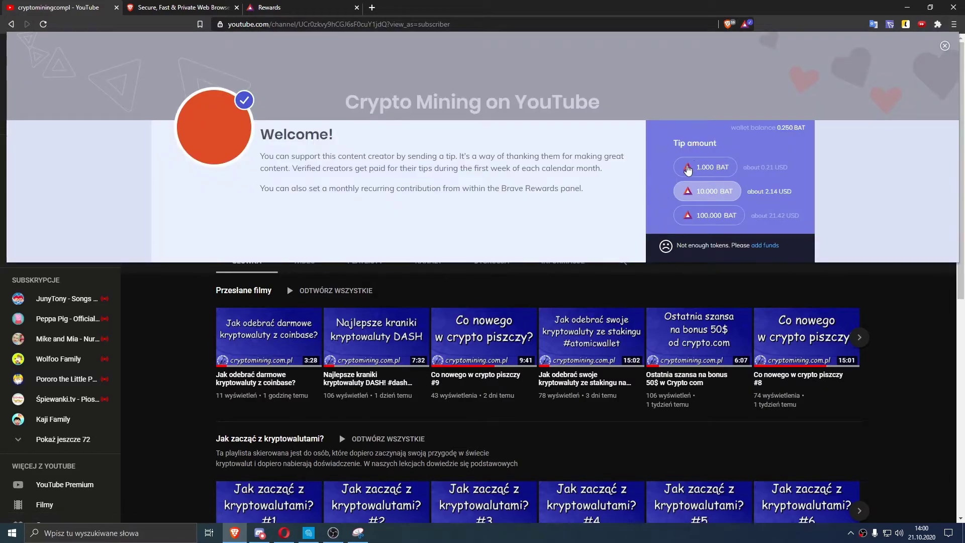
{"action": "left_click", "coordinate": [716, 167]}
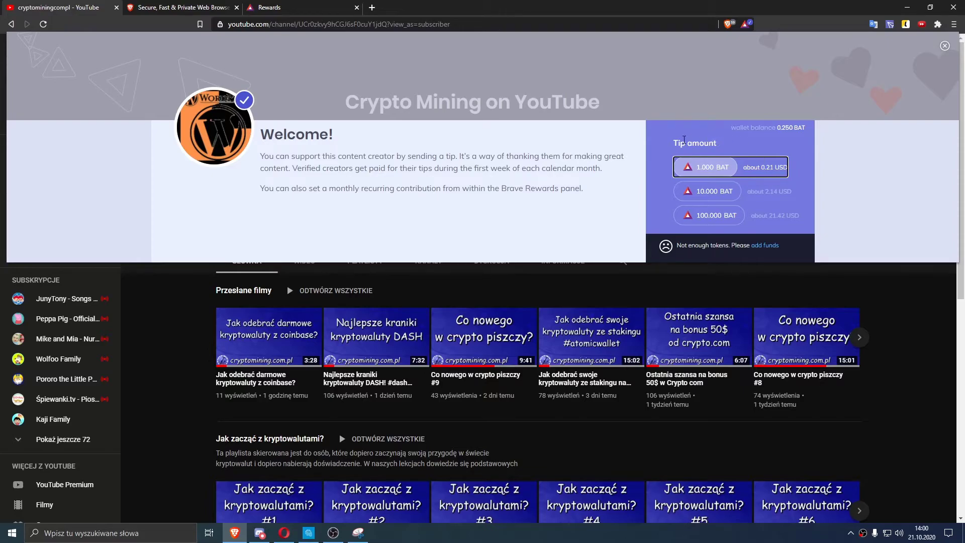
{"action": "left_click", "coordinate": [945, 46]}
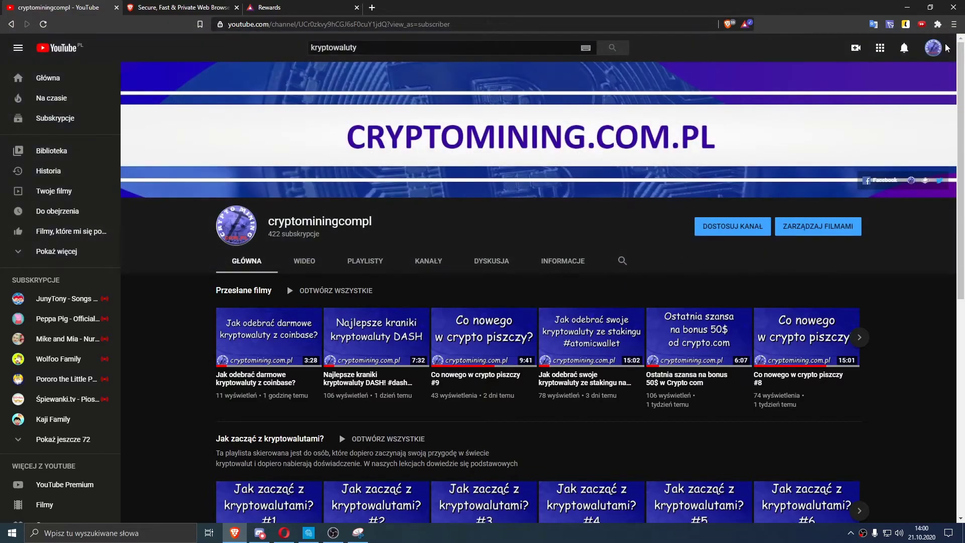
{"action": "scroll", "coordinate": [547, 141], "scroll_direction": "down", "scroll_amount": 3}
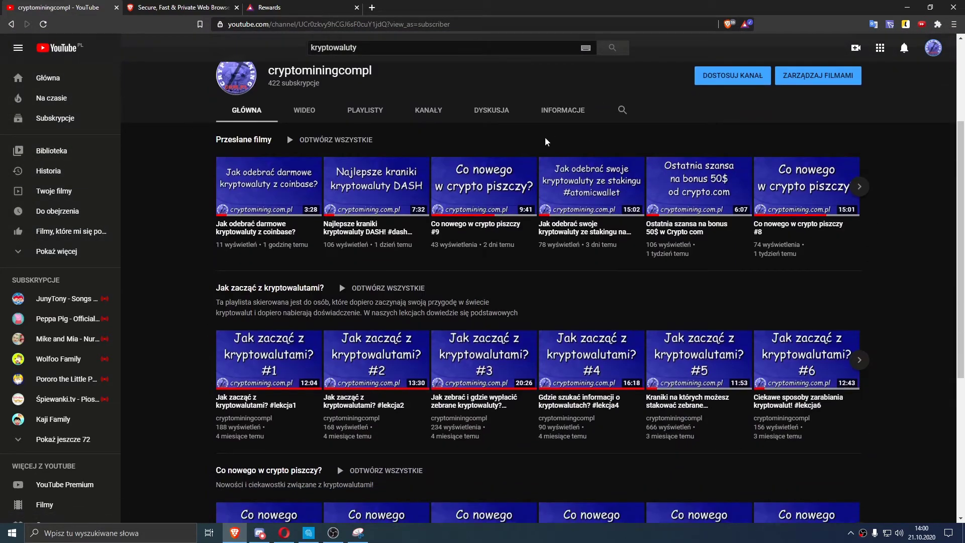
Return to the Rewards page and review its Ads, Auto-Contribute, Monthly Contributions and Tips sections
{"action": "left_click", "coordinate": [193, 6]}
{"action": "left_click", "coordinate": [257, 6]}
{"action": "left_click", "coordinate": [180, 6]}
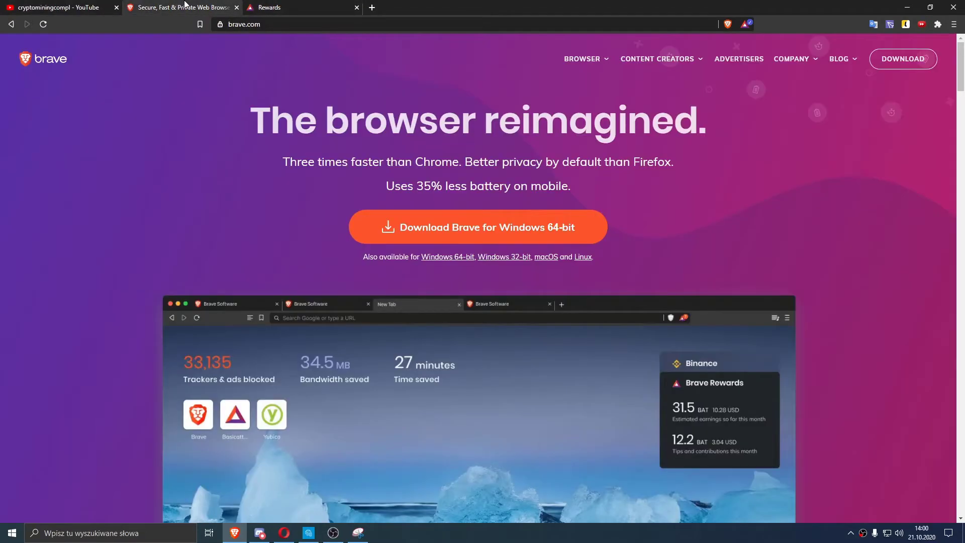
{"action": "left_click", "coordinate": [300, 6]}
{"action": "scroll", "coordinate": [493, 198], "scroll_direction": "down", "scroll_amount": 9}
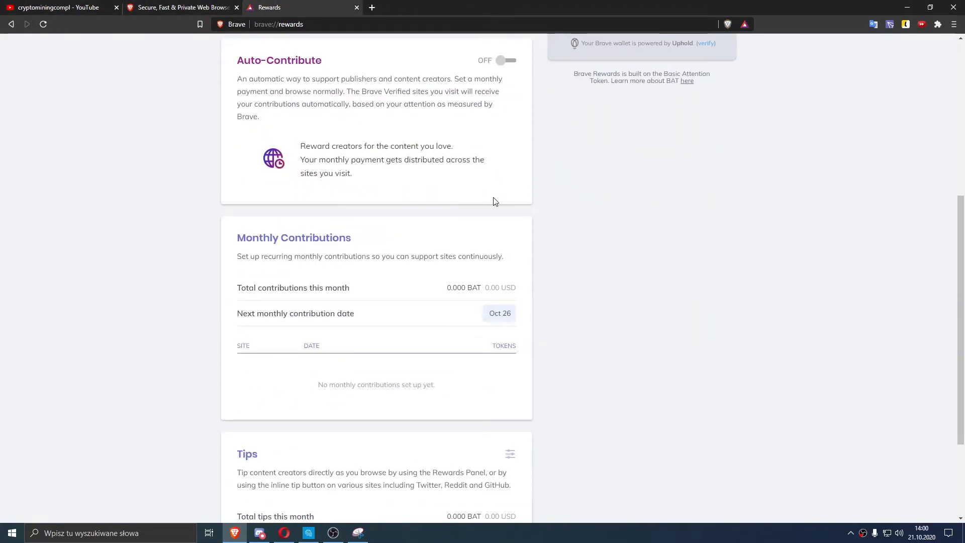
{"action": "scroll", "coordinate": [492, 204], "scroll_direction": "up", "scroll_amount": 8}
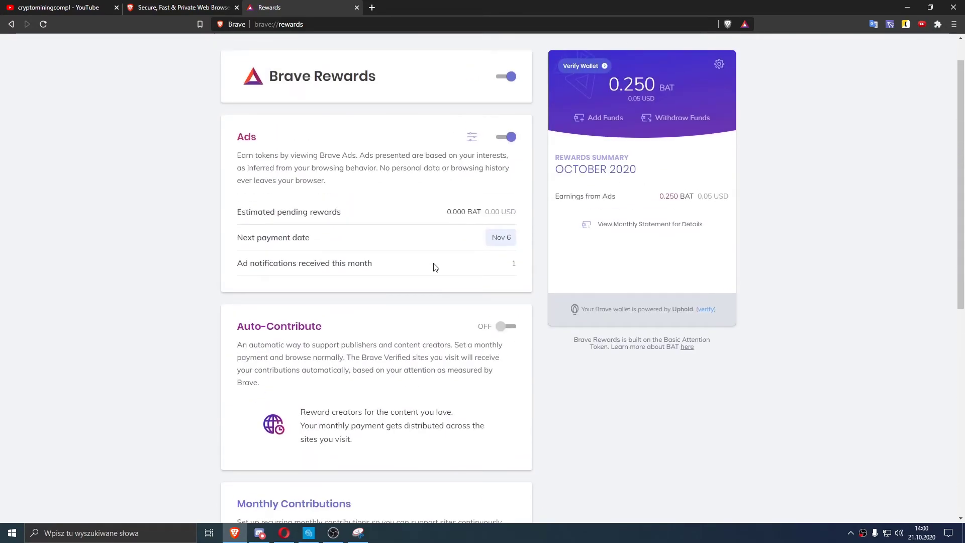
{"action": "scroll", "coordinate": [436, 266], "scroll_direction": "down", "scroll_amount": 3}
{"action": "scroll", "coordinate": [424, 259], "scroll_direction": "up", "scroll_amount": 4}
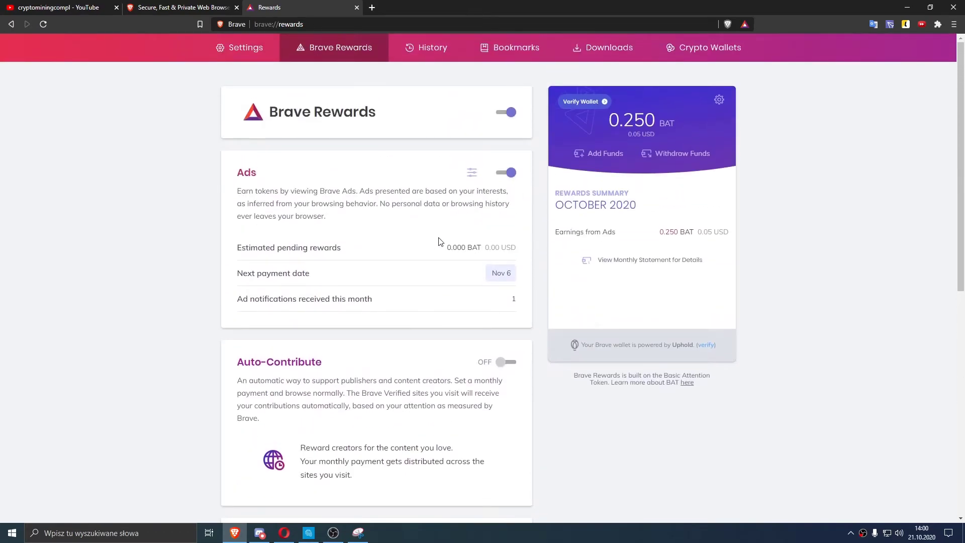
{"action": "scroll", "coordinate": [439, 242], "scroll_direction": "down", "scroll_amount": 4}
{"action": "scroll", "coordinate": [329, 209], "scroll_direction": "down", "scroll_amount": 4}
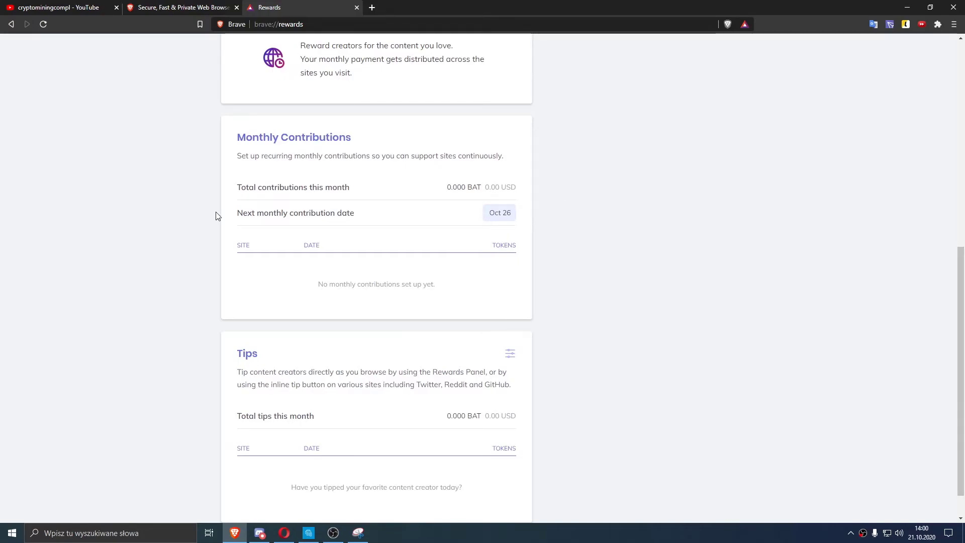
{"action": "scroll", "coordinate": [441, 157], "scroll_direction": "up", "scroll_amount": 6}
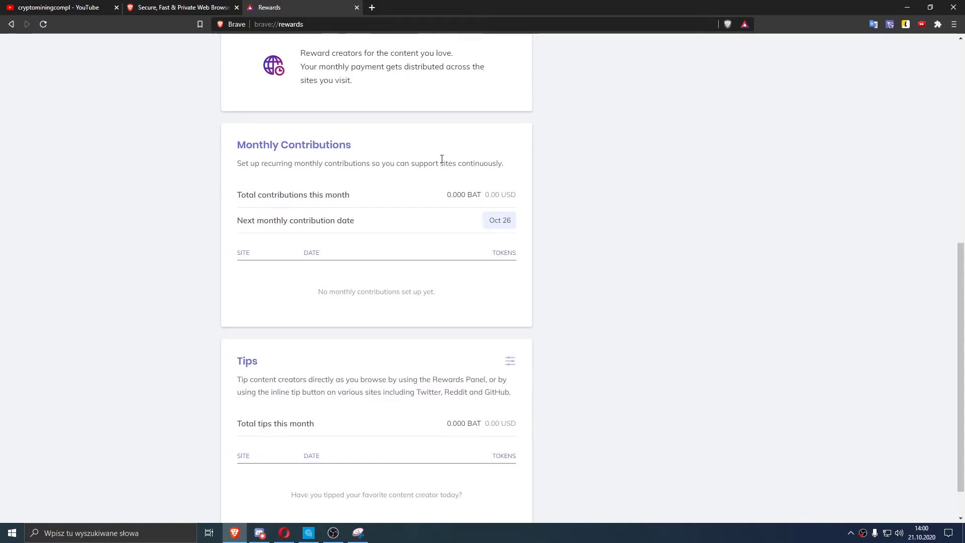
{"action": "scroll", "coordinate": [312, 275], "scroll_direction": "down", "scroll_amount": 7}
{"action": "scroll", "coordinate": [353, 315], "scroll_direction": "up", "scroll_amount": 9}
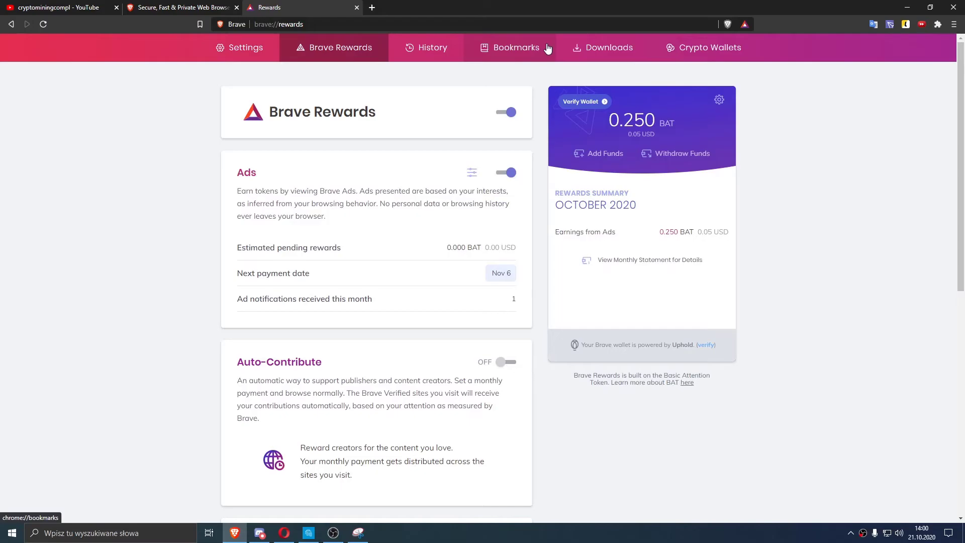
Open the browser settings, then a separate new tab, and highlight its trackers and ads blocked statistic
{"action": "left_click", "coordinate": [235, 47]}
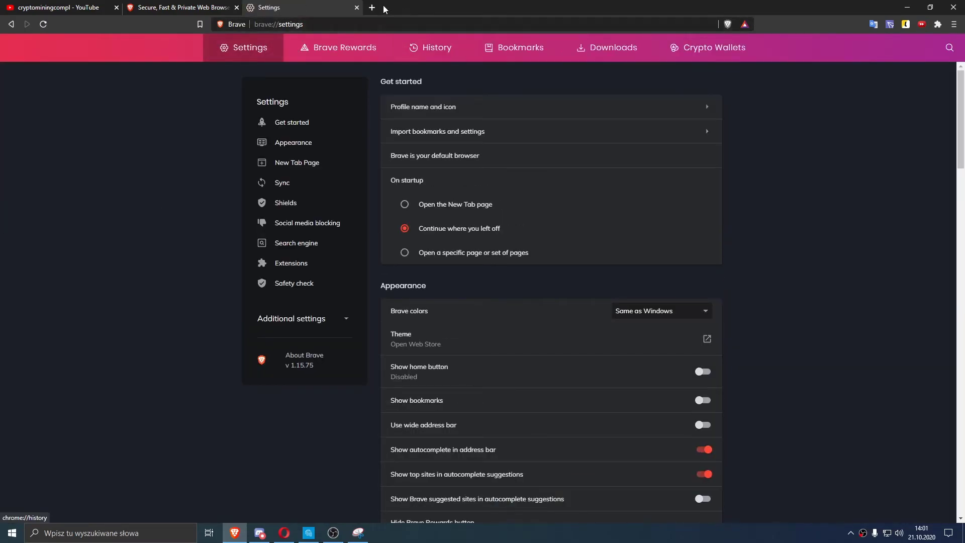
{"action": "left_click", "coordinate": [372, 7]}
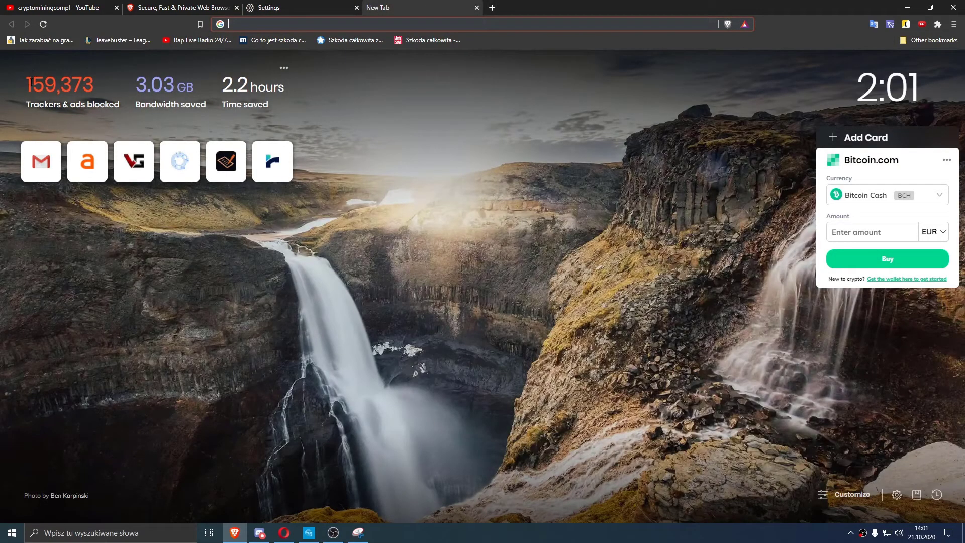
{"action": "left_click_drag", "start_coordinate": [26, 84], "coordinate": [94, 84]}
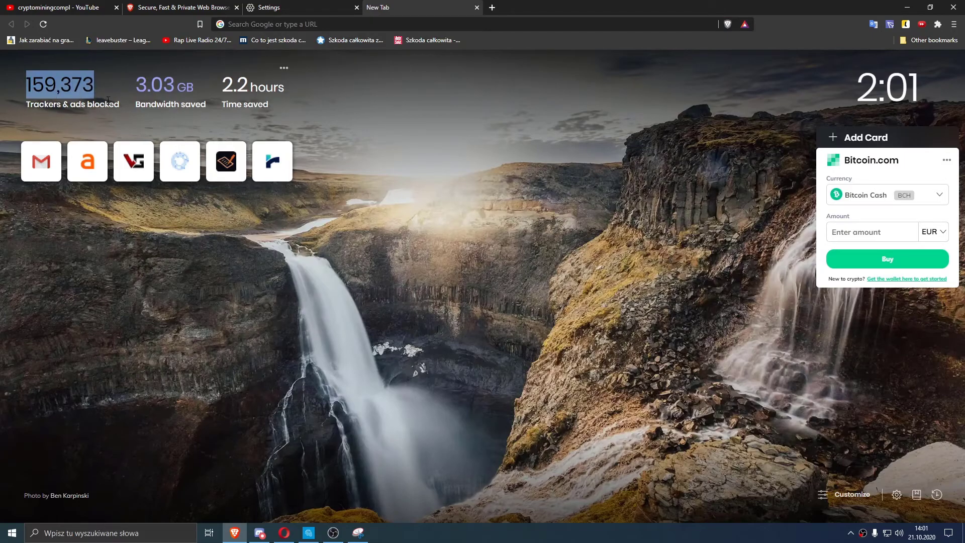
{"action": "left_click", "coordinate": [123, 106]}
{"action": "left_click_drag", "start_coordinate": [286, 100], "coordinate": [115, 104]}
{"action": "left_click", "coordinate": [76, 104]}
{"action": "left_click", "coordinate": [75, 89]}
{"action": "left_click_drag", "start_coordinate": [31, 89], "coordinate": [58, 89]}
{"action": "left_click", "coordinate": [83, 89]}
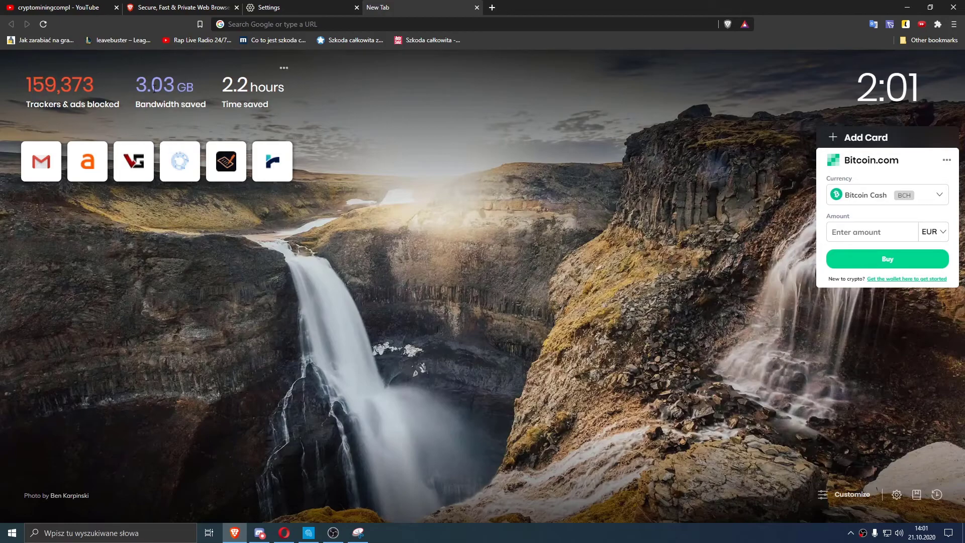
Highlight the bandwidth saved and time saved statistics and check the Brave Stats options without hiding them
{"action": "left_click_drag", "start_coordinate": [137, 83], "coordinate": [178, 78]}
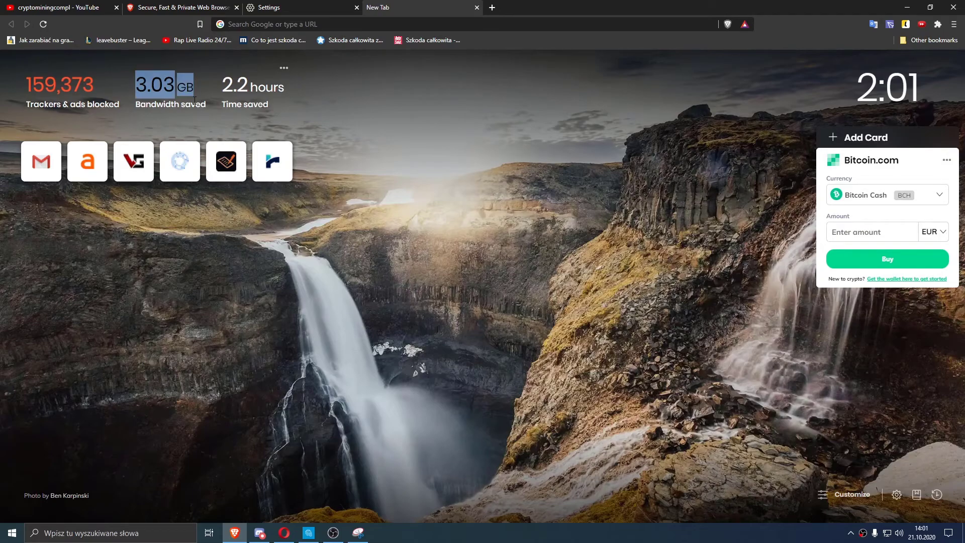
{"action": "left_click", "coordinate": [229, 97]}
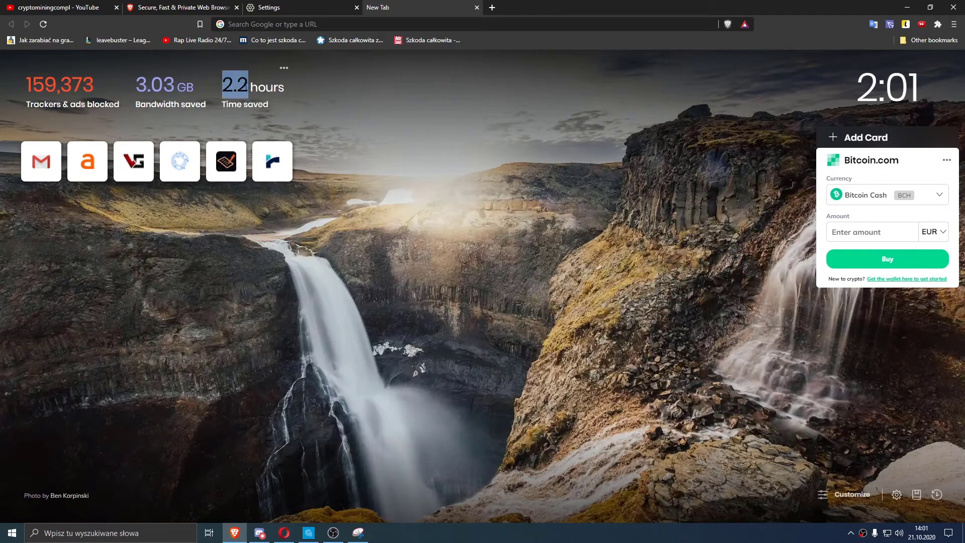
{"action": "left_click", "coordinate": [245, 86]}
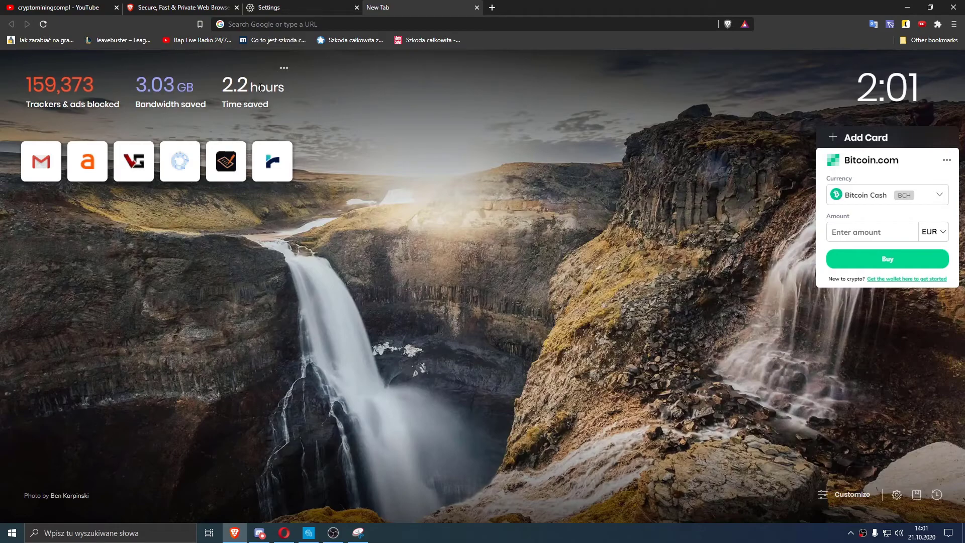
{"action": "left_click", "coordinate": [284, 69]}
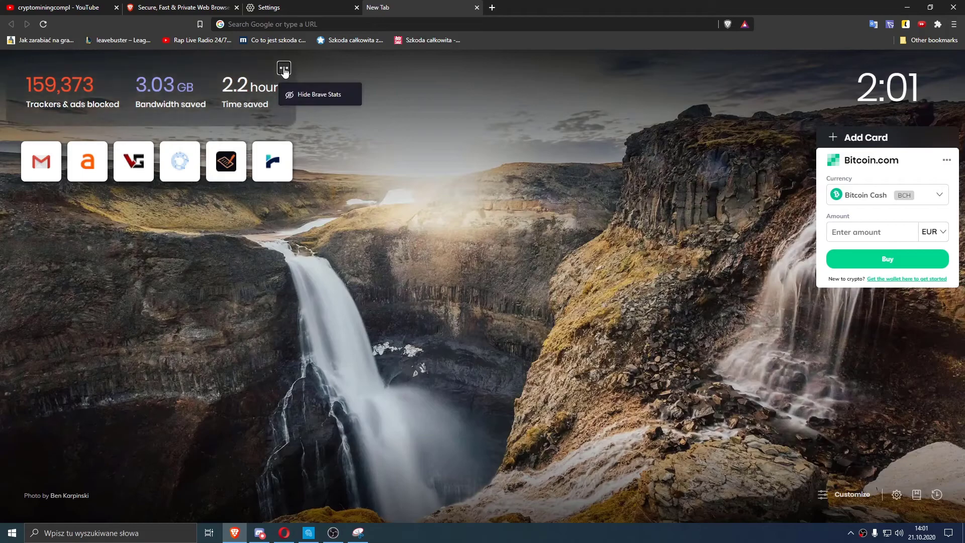
{"action": "left_click", "coordinate": [351, 167]}
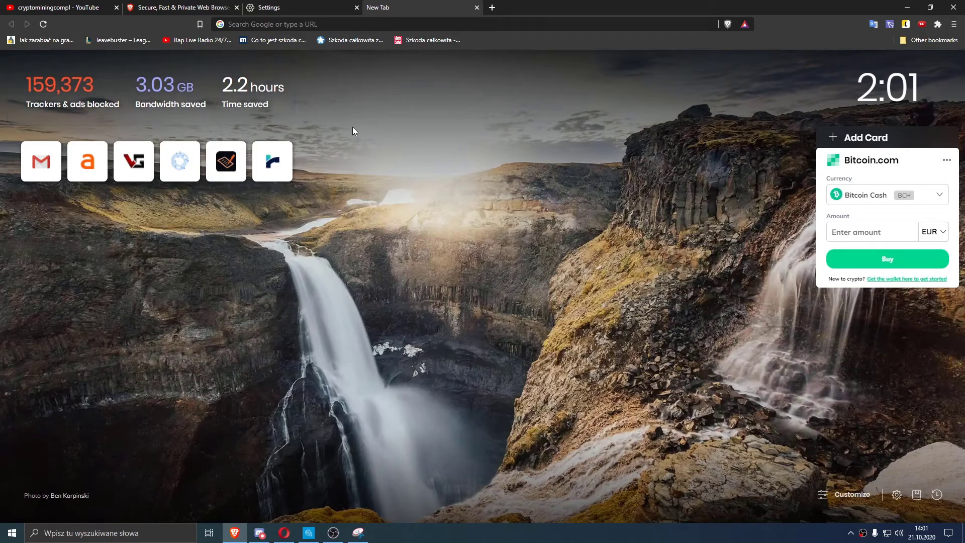
Return to the browser settings and look through the appearance, new tab page, extensions and social media blocking options
{"action": "left_click", "coordinate": [328, 4]}
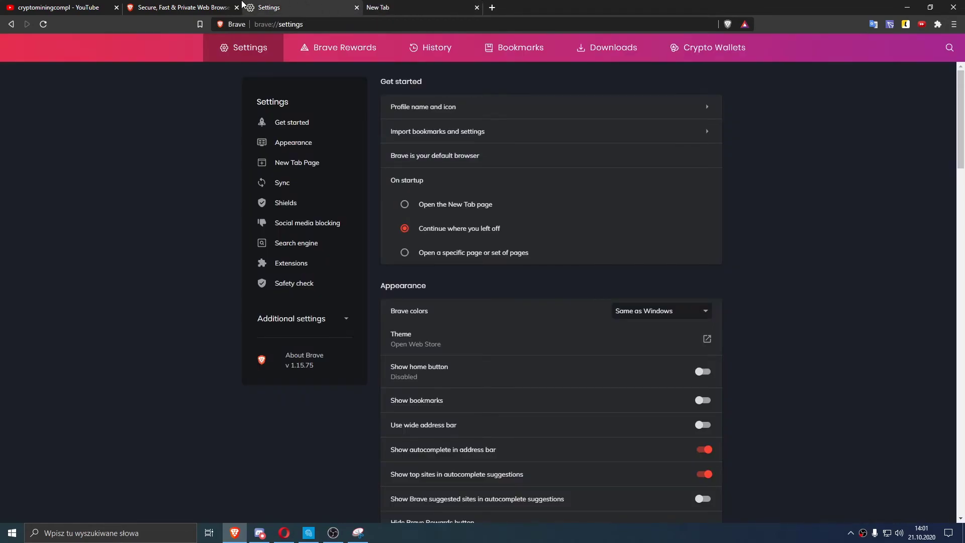
{"action": "scroll", "coordinate": [324, 221], "scroll_direction": "down", "scroll_amount": 10}
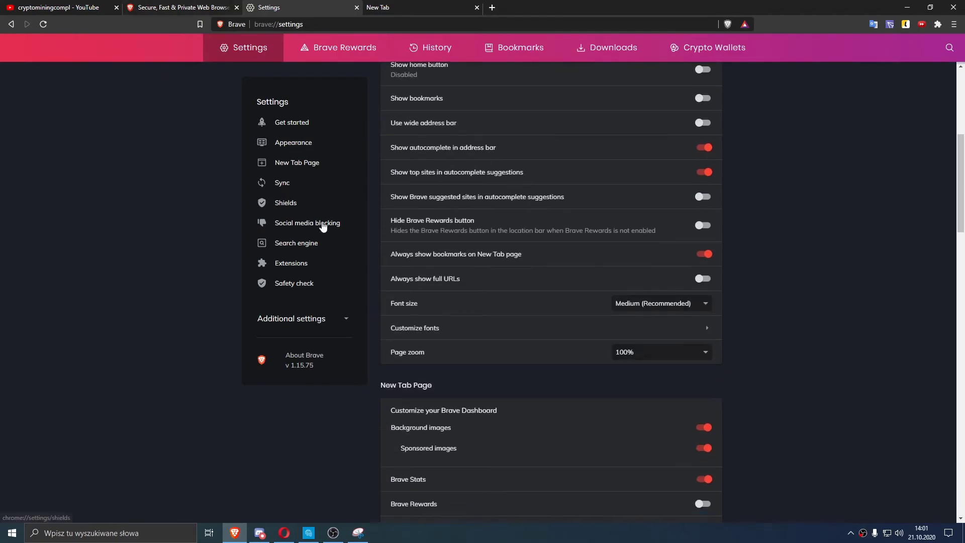
{"action": "scroll", "coordinate": [322, 232], "scroll_direction": "up", "scroll_amount": 5}
{"action": "left_click", "coordinate": [321, 233]}
{"action": "scroll", "coordinate": [323, 233], "scroll_direction": "up", "scroll_amount": 8}
{"action": "scroll", "coordinate": [508, 120], "scroll_direction": "up", "scroll_amount": 15}
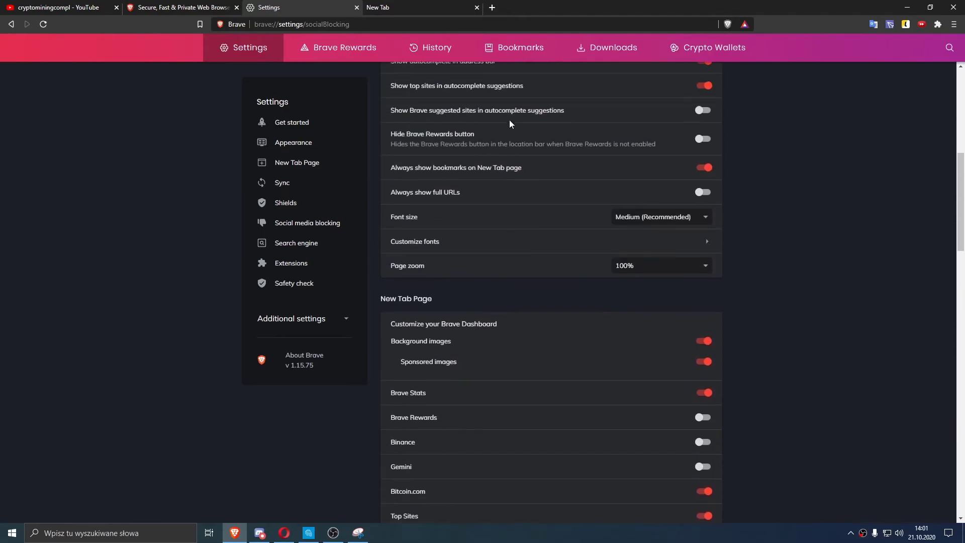
{"action": "scroll", "coordinate": [433, 124], "scroll_direction": "down", "scroll_amount": 20}
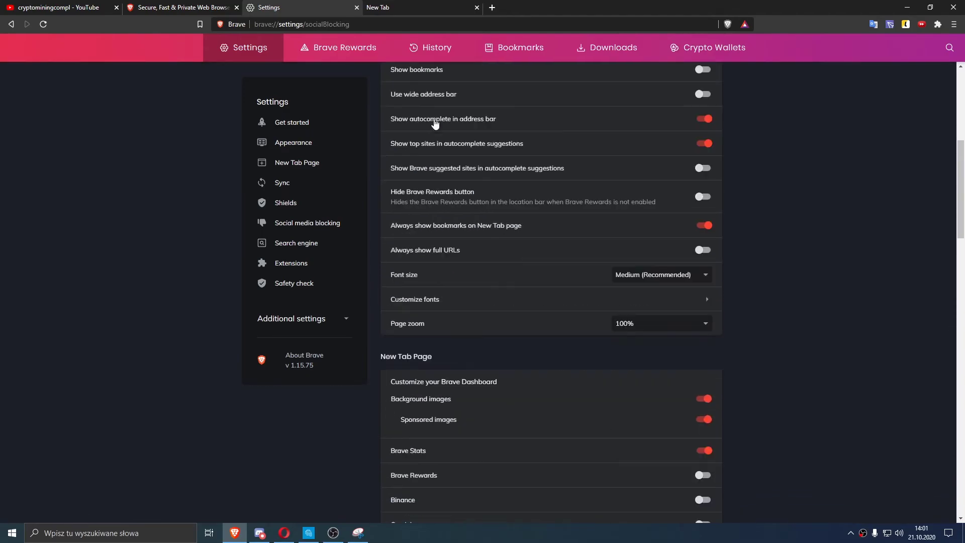
{"action": "scroll", "coordinate": [468, 152], "scroll_direction": "down", "scroll_amount": 4}
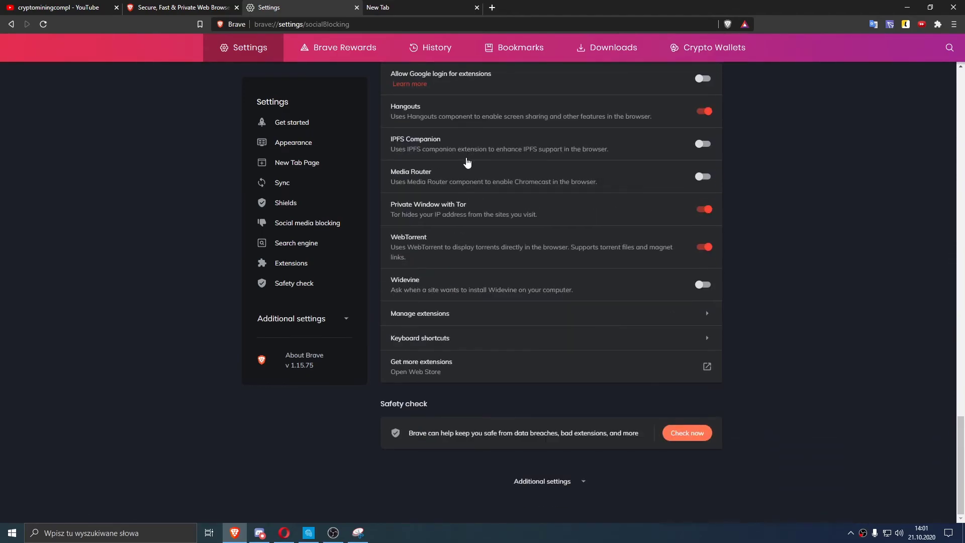
{"action": "left_click", "coordinate": [335, 231]}
Switch to the brave.com homepage and review its sections on privacy, Tor and Brave Rewards down to the footer and back
{"action": "key", "text": "ctrl+Tab"}
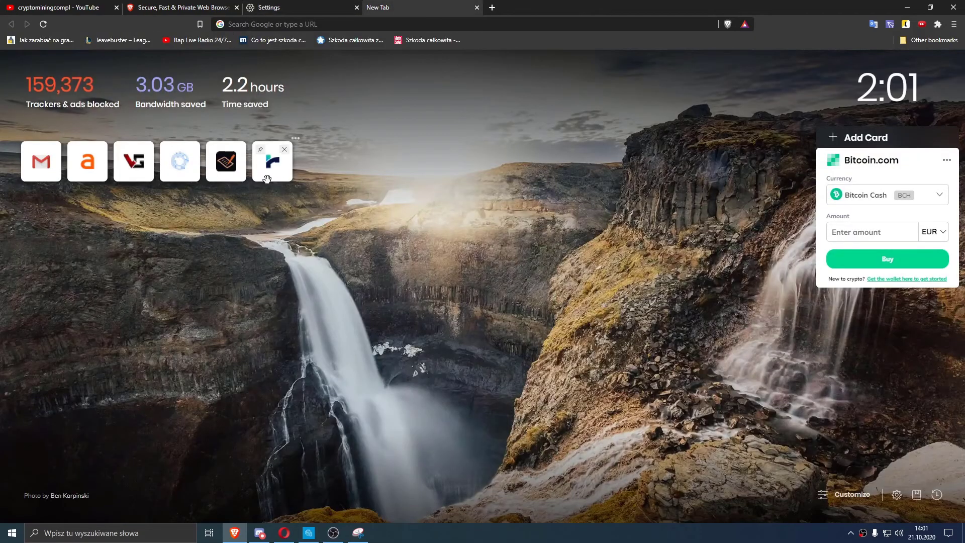
{"action": "key", "text": "ctrl+2"}
{"action": "scroll", "coordinate": [417, 244], "scroll_direction": "down", "scroll_amount": 18}
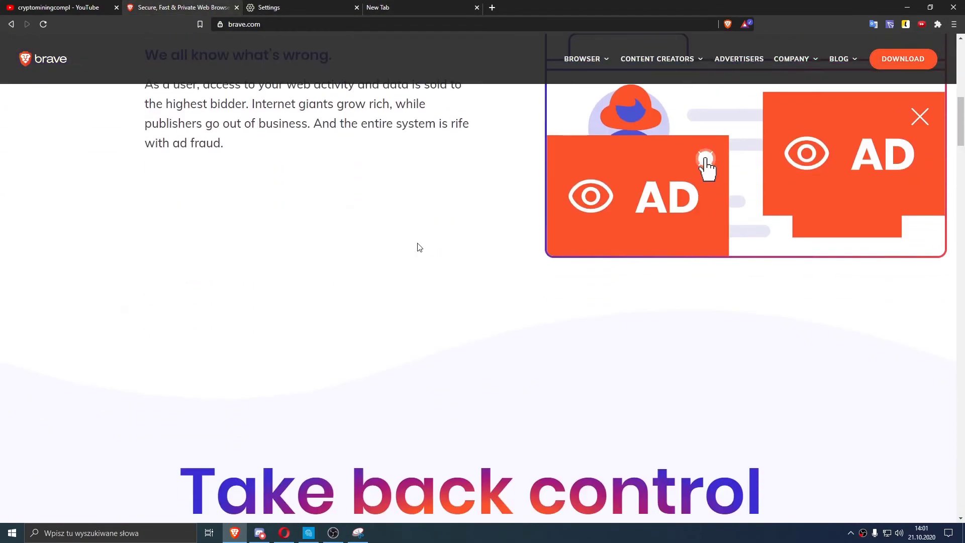
{"action": "scroll", "coordinate": [418, 243], "scroll_direction": "down", "scroll_amount": 20}
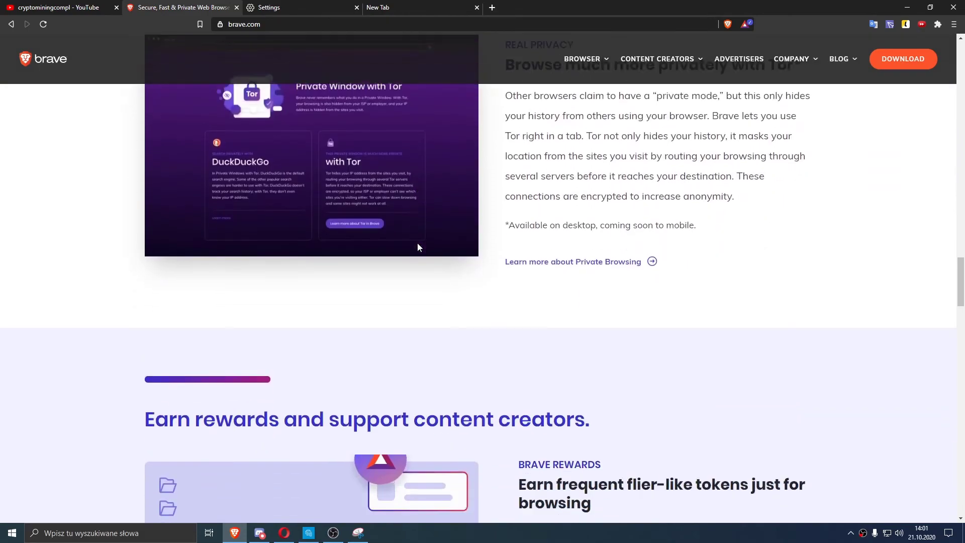
{"action": "scroll", "coordinate": [417, 247], "scroll_direction": "down", "scroll_amount": 5}
{"action": "scroll", "coordinate": [419, 247], "scroll_direction": "up", "scroll_amount": 4}
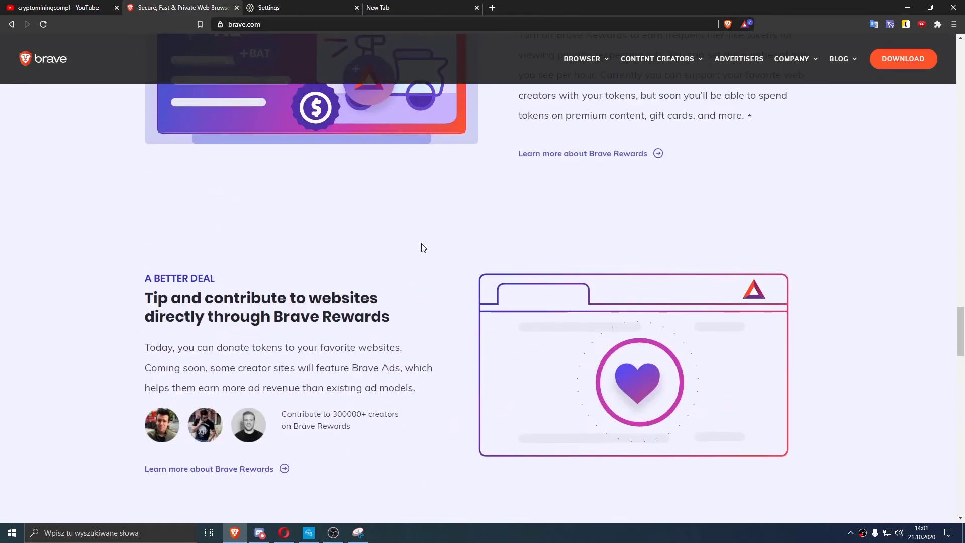
{"action": "scroll", "coordinate": [421, 248], "scroll_direction": "down", "scroll_amount": 7}
{"action": "scroll", "coordinate": [421, 247], "scroll_direction": "down", "scroll_amount": 20}
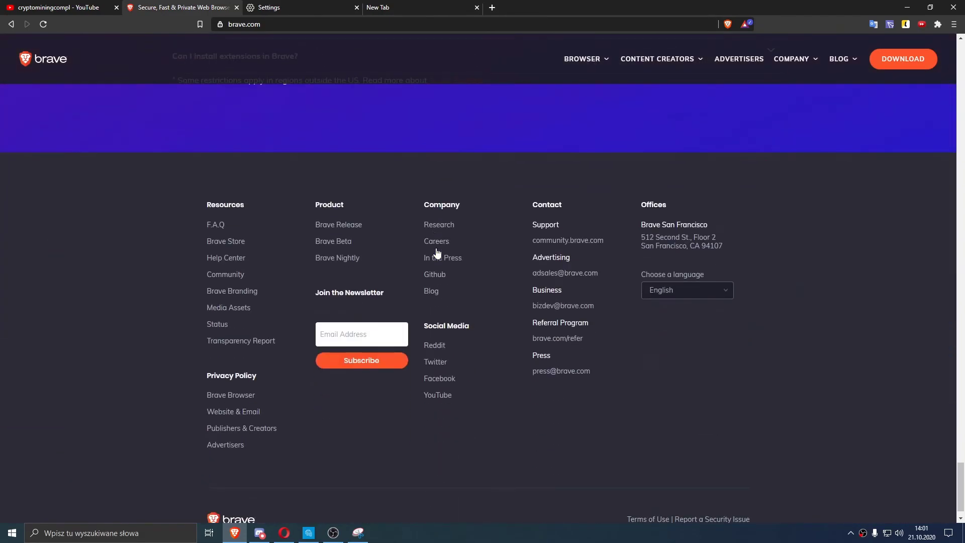
{"action": "scroll", "coordinate": [421, 272], "scroll_direction": "up", "scroll_amount": 20}
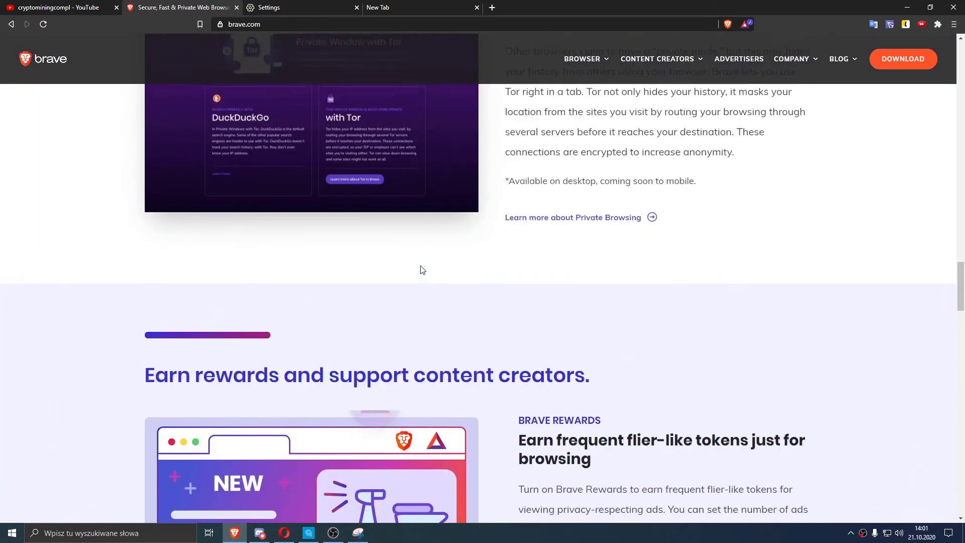
{"action": "scroll", "coordinate": [421, 269], "scroll_direction": "up", "scroll_amount": 15}
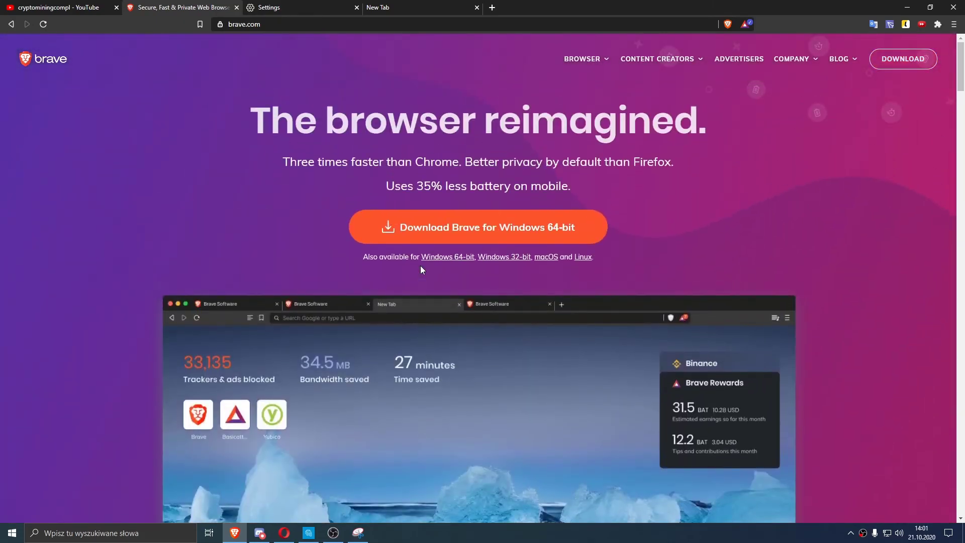
Switch through the open pages back to the cryptominingcompl YouTube channel and browse its uploads, beginner lessons and news playlists
{"action": "left_click", "coordinate": [310, 2]}
{"action": "left_click", "coordinate": [189, 4]}
{"action": "left_click", "coordinate": [75, 6]}
{"action": "left_click", "coordinate": [257, 4]}
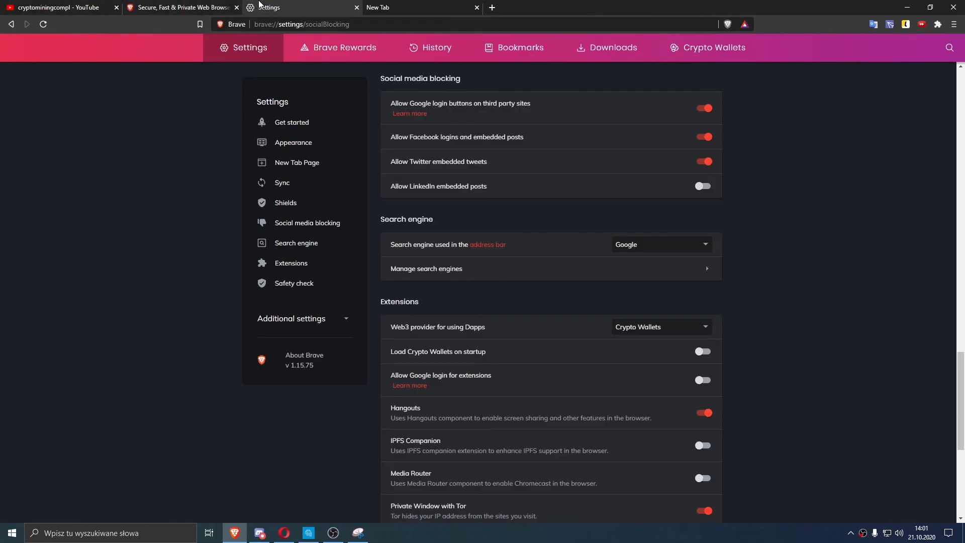
{"action": "left_click", "coordinate": [84, 4]}
{"action": "scroll", "coordinate": [453, 181], "scroll_direction": "down", "scroll_amount": 5}
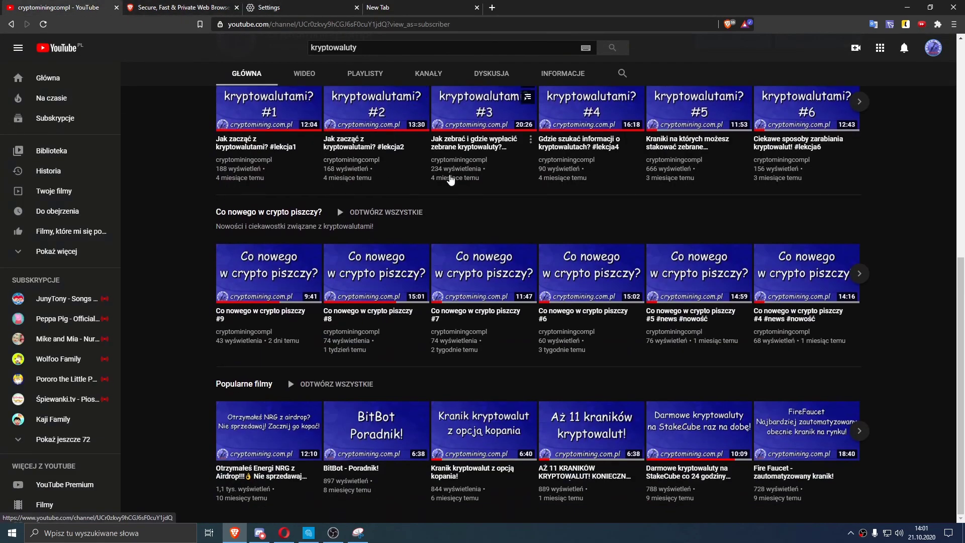
{"action": "scroll", "coordinate": [758, 411], "scroll_direction": "up", "scroll_amount": 8}
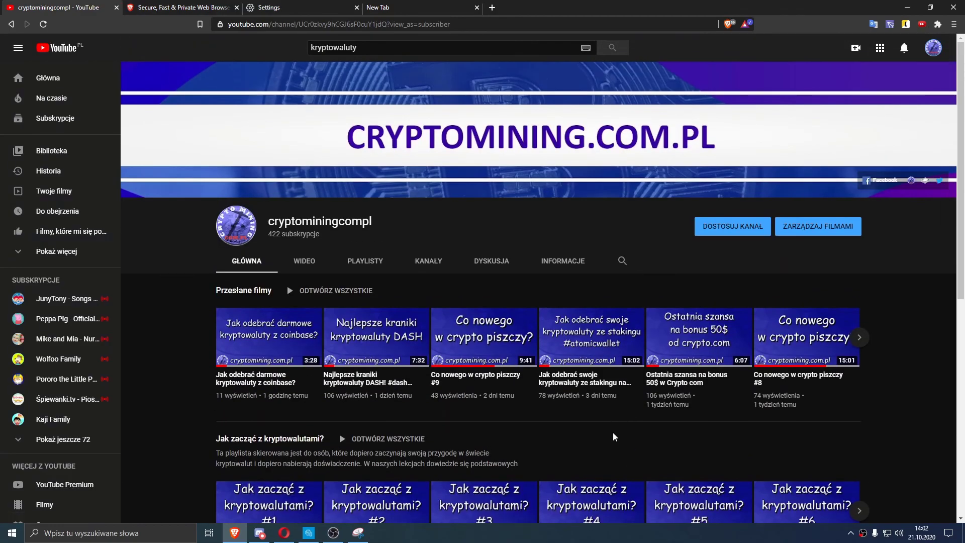
{"action": "scroll", "coordinate": [358, 253], "scroll_direction": "down", "scroll_amount": 5}
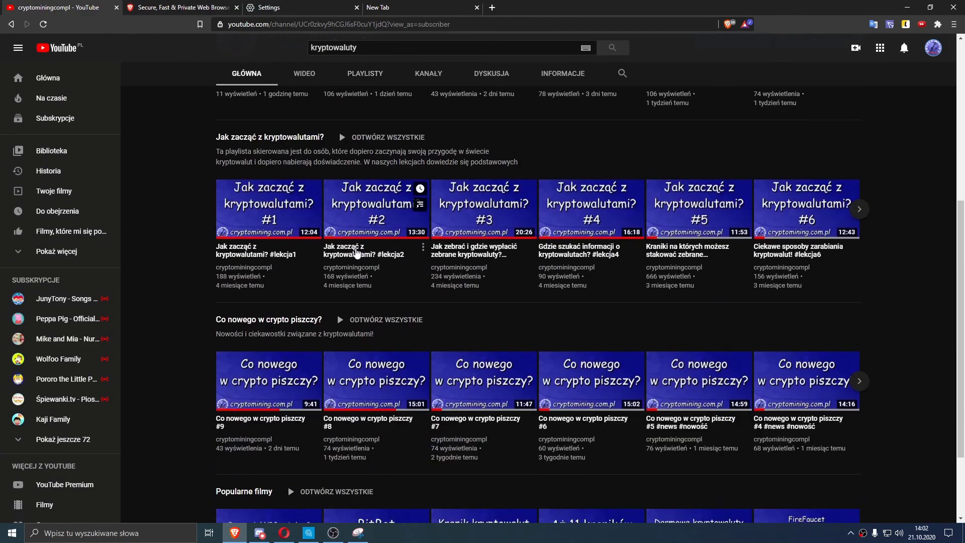